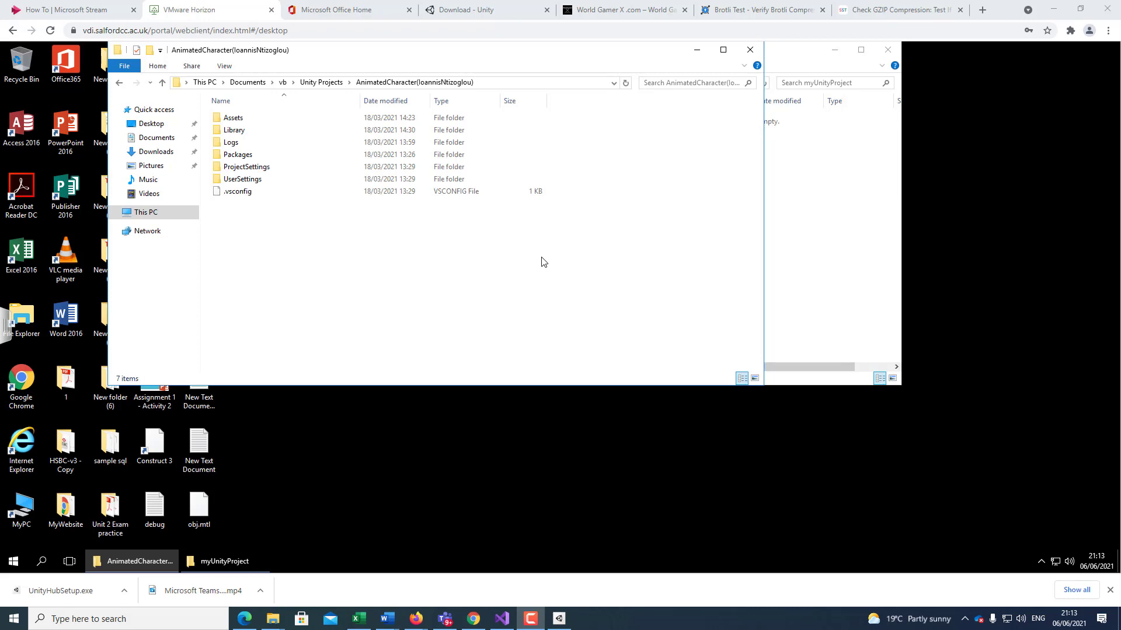
# Move and narrow the AnimatedCharacter folder window so myUnityProject stays visible, and return to the Unity Projects folder.
pyautogui.click(554, 91)
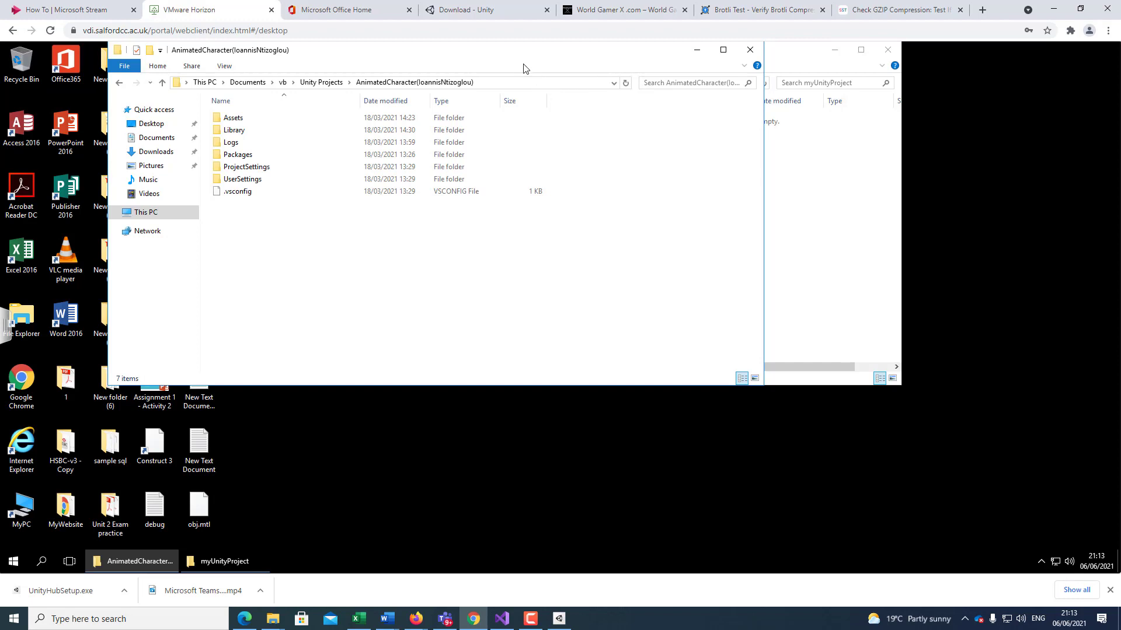
pyautogui.moveTo(521, 60); pyautogui.dragTo(589, 107)
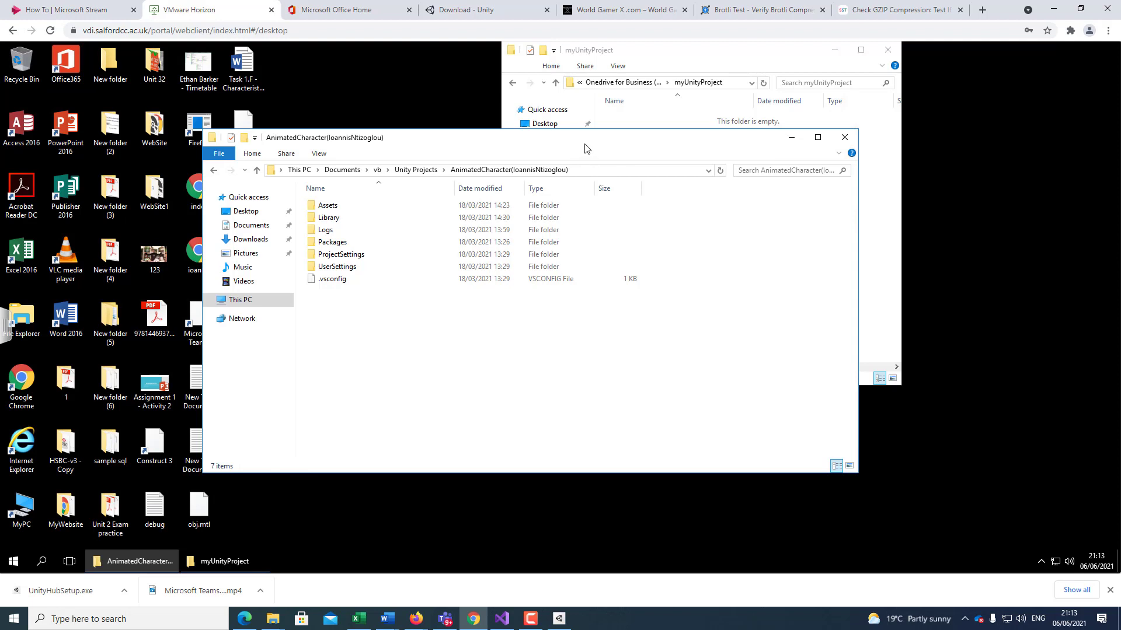
pyautogui.moveTo(862, 278); pyautogui.dragTo(632, 275)
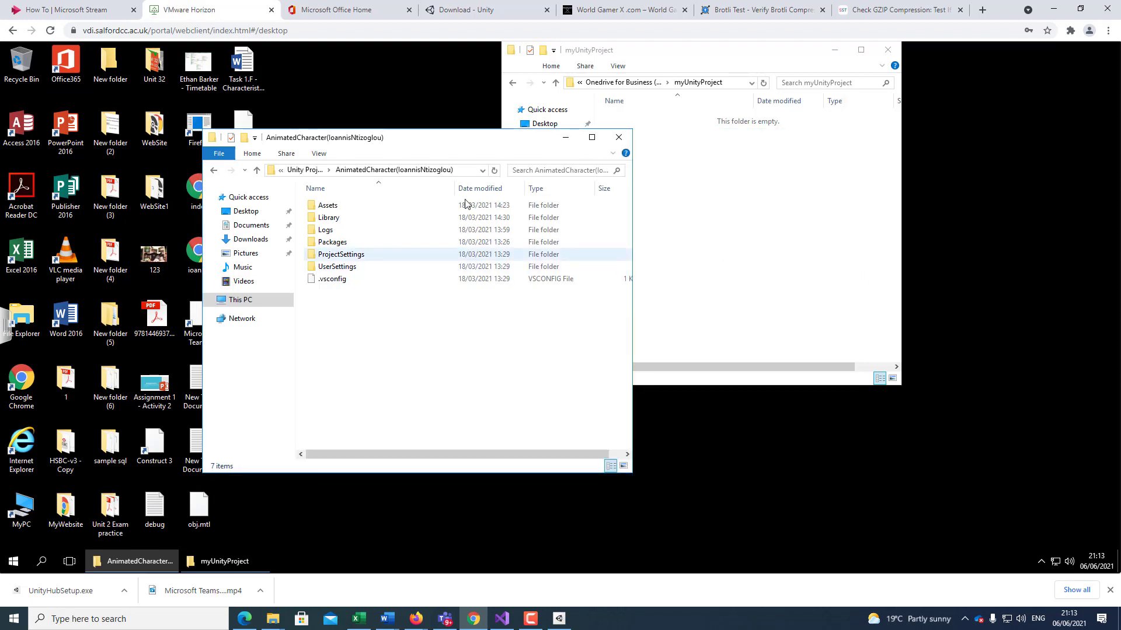
pyautogui.click(214, 170)
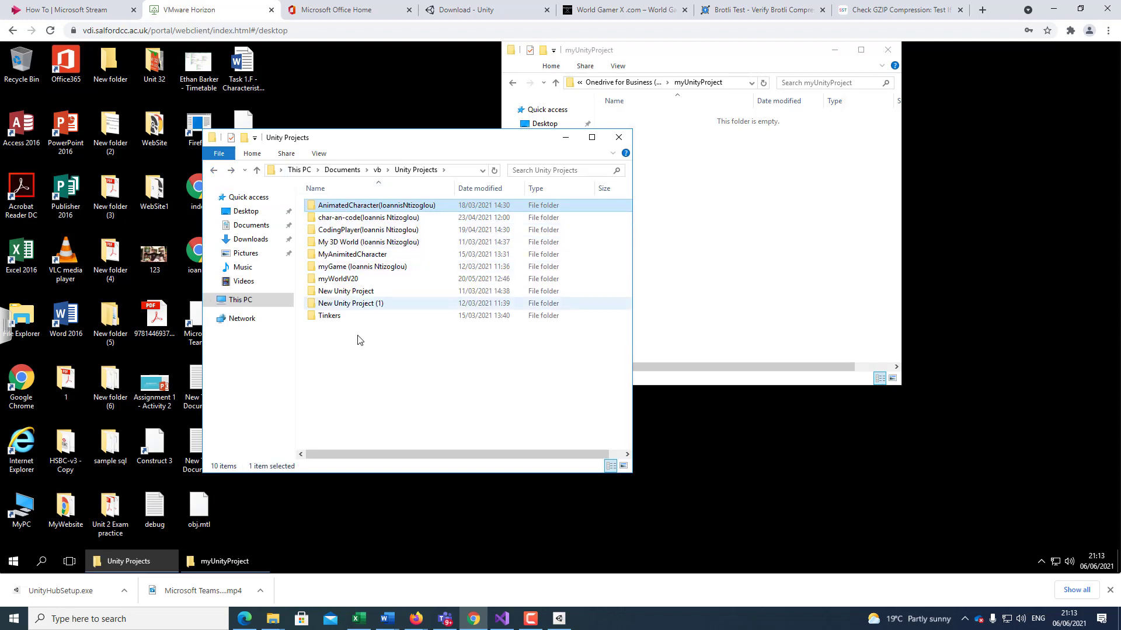
pyautogui.moveTo(355, 344); pyautogui.dragTo(341, 190)
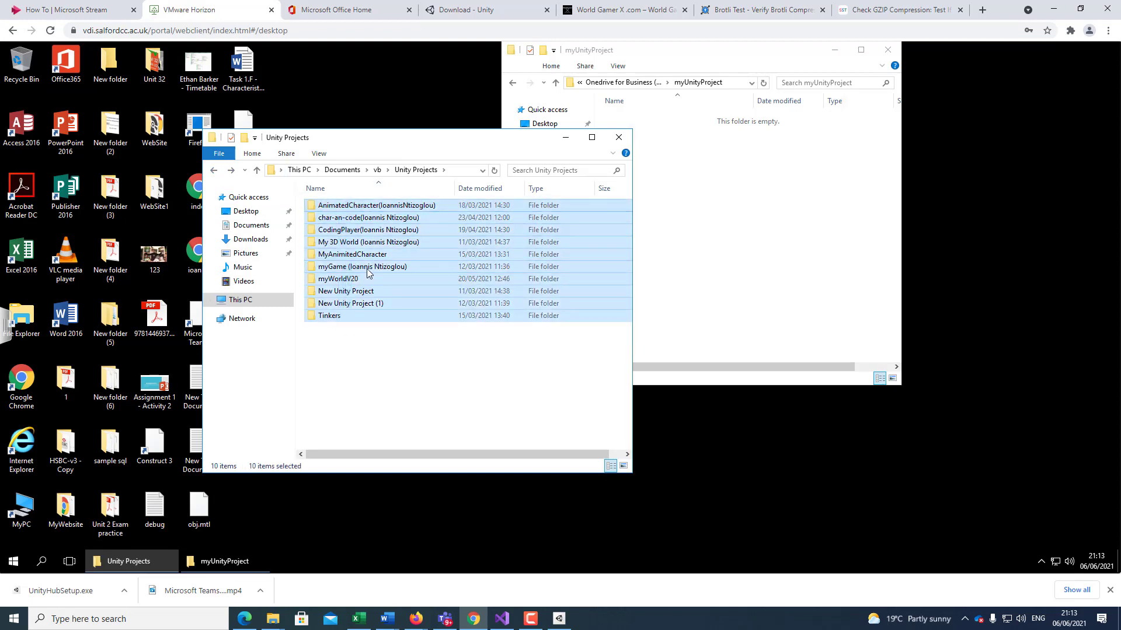
pyautogui.moveTo(374, 347); pyautogui.dragTo(333, 192)
pyautogui.click(472, 367)
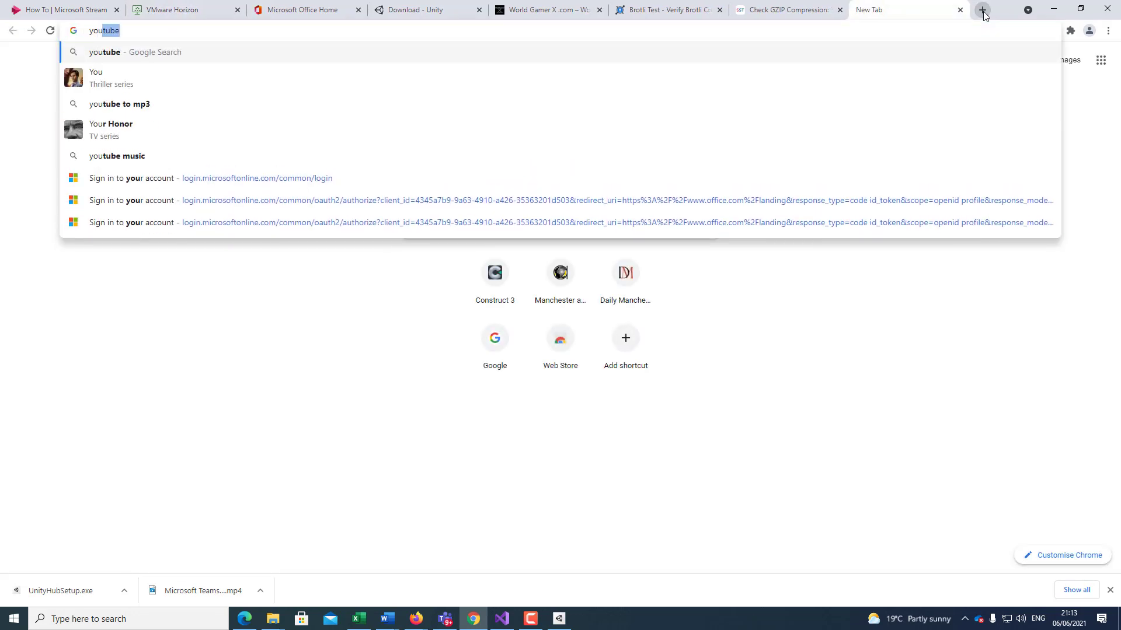
# Search YouTube for awebdesign and open the A Webdesign channel's Unity 3D playlist.
pyautogui.press('Return')
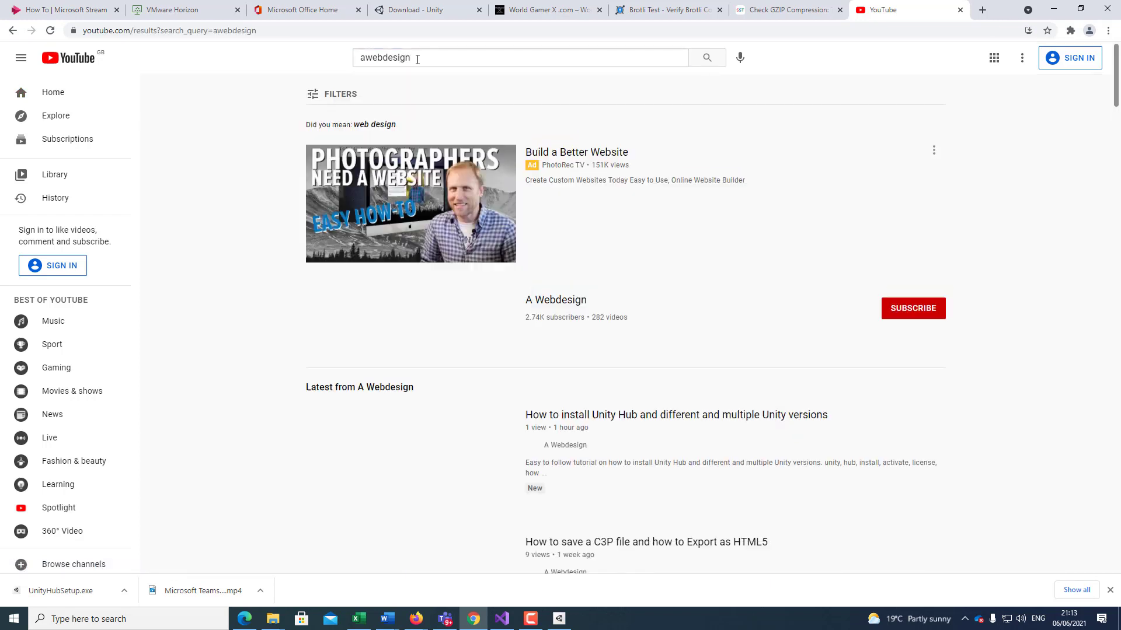
pyautogui.click(455, 312)
pyautogui.click(441, 305)
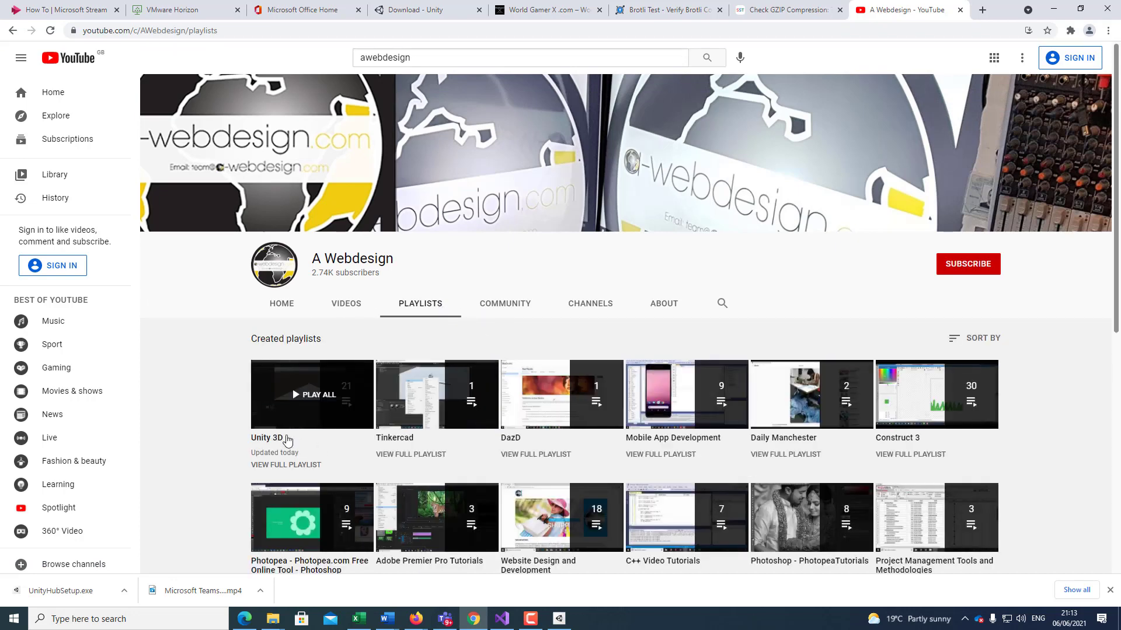
pyautogui.click(271, 439)
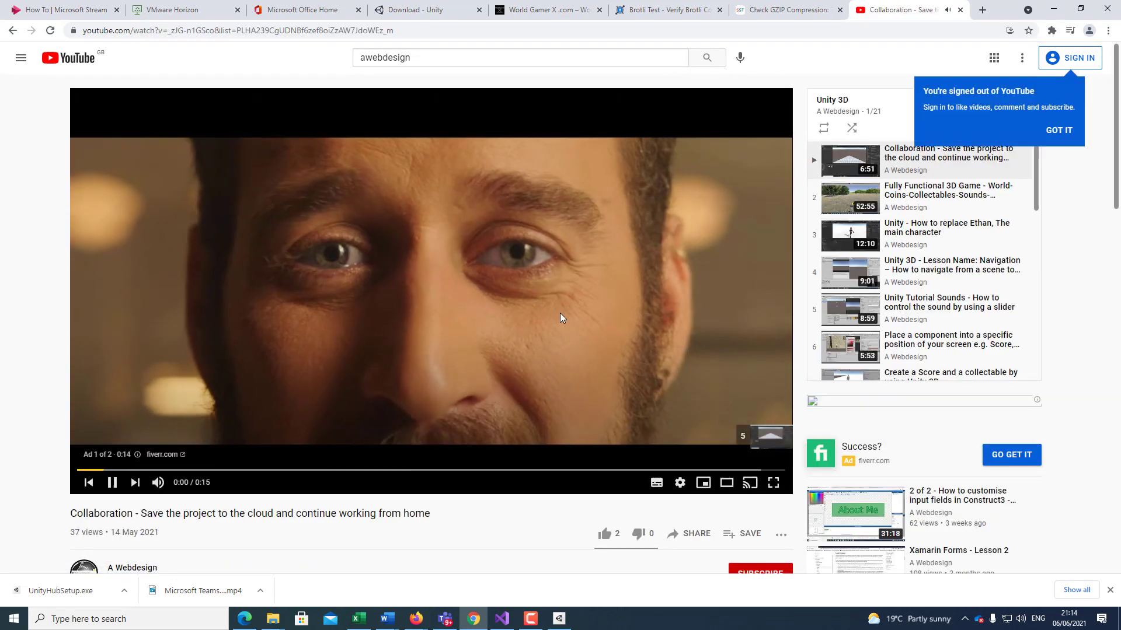
pyautogui.click(719, 294)
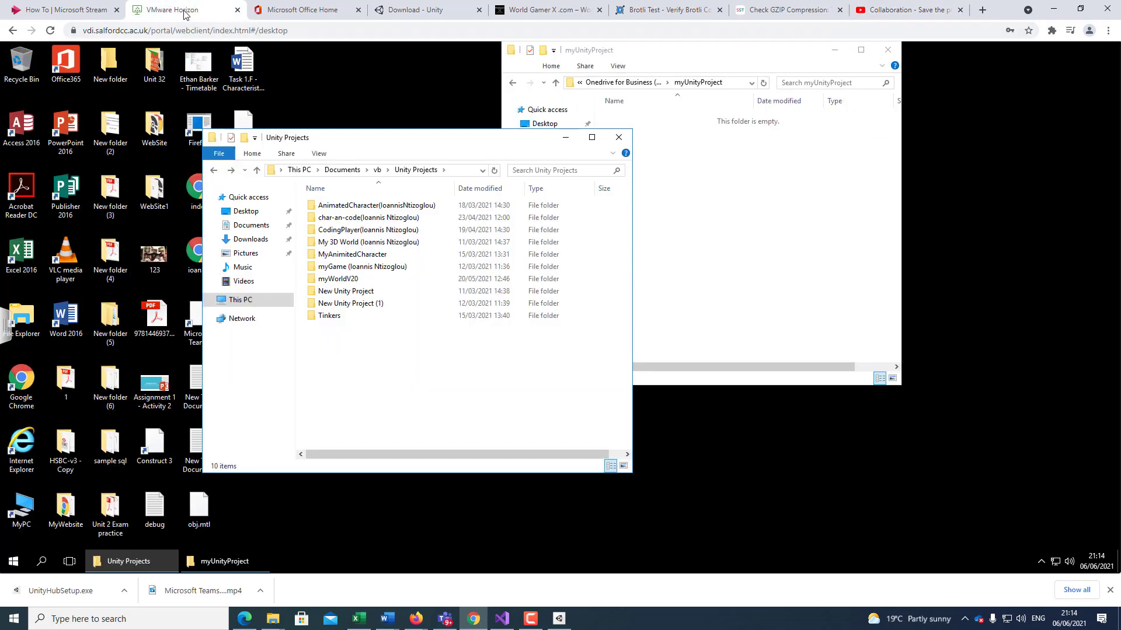
# Compress the AnimatedCharacter project folder into a zip archive inside Unity Projects and move the progress window aside.
pyautogui.rightClick(337, 209)
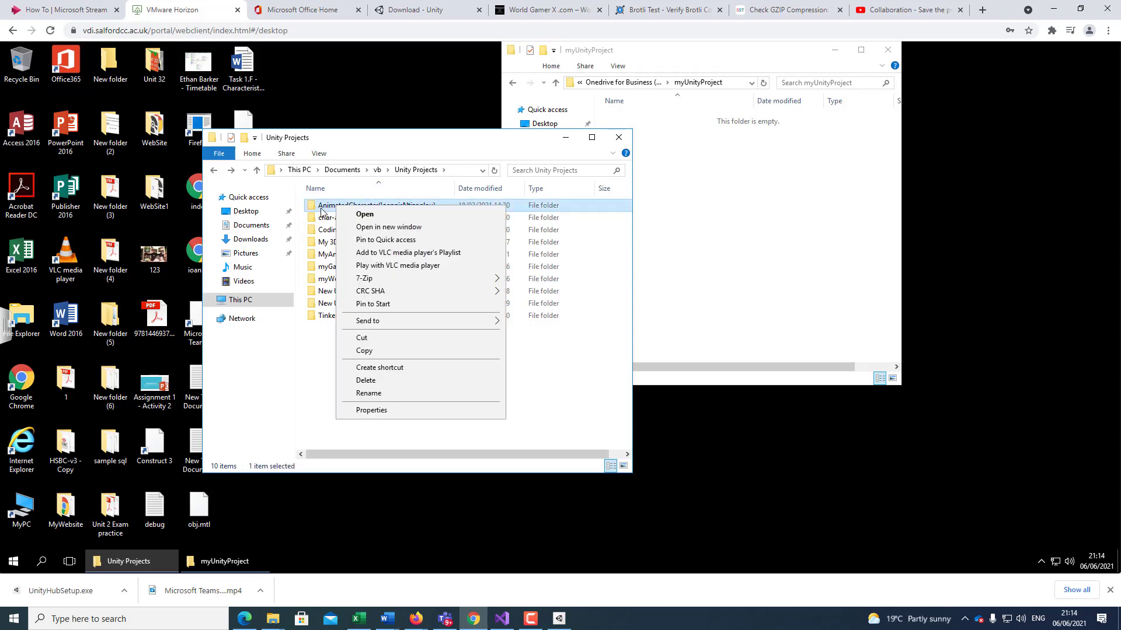
pyautogui.press('m')
pyautogui.press('Escape')
pyautogui.rightClick(329, 209)
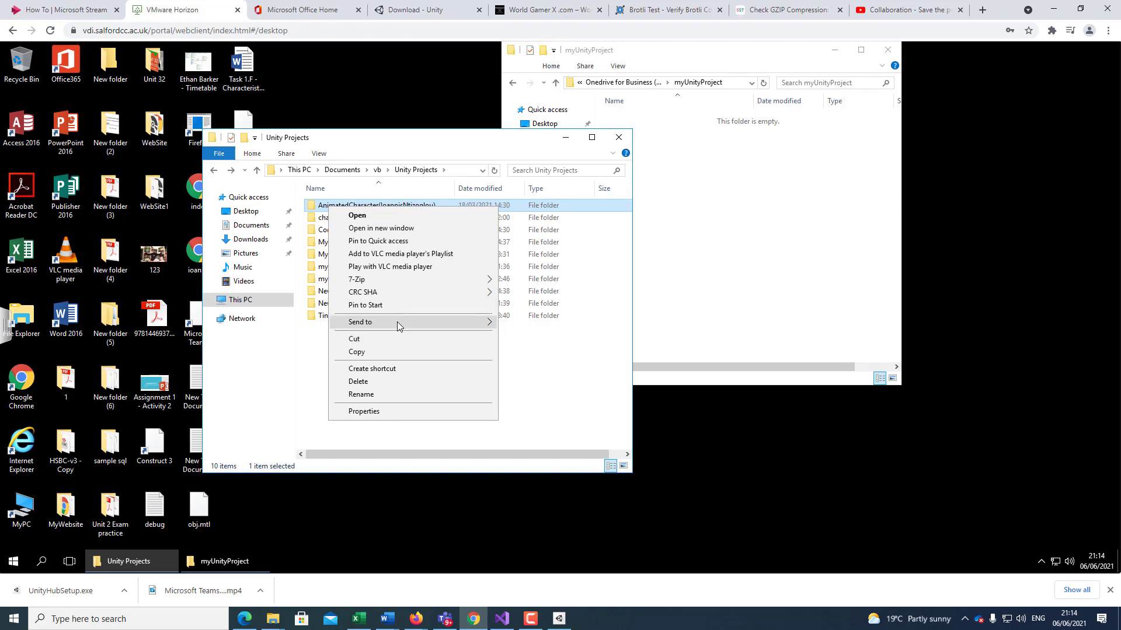
pyautogui.moveTo(398, 321)
pyautogui.click(563, 336)
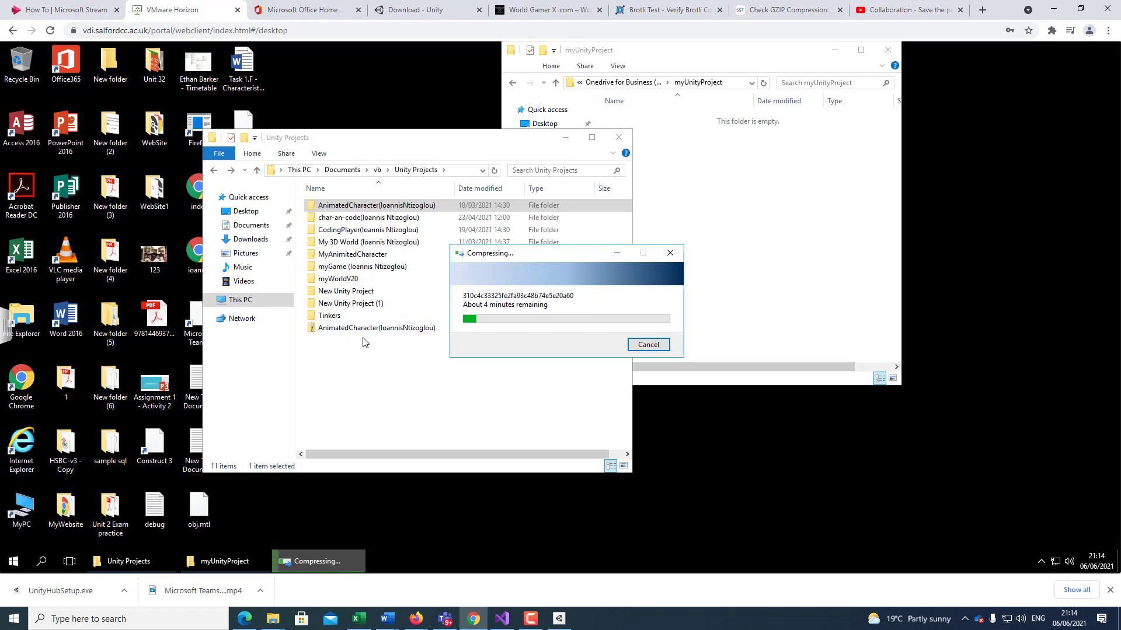
pyautogui.moveTo(498, 257); pyautogui.dragTo(286, 116)
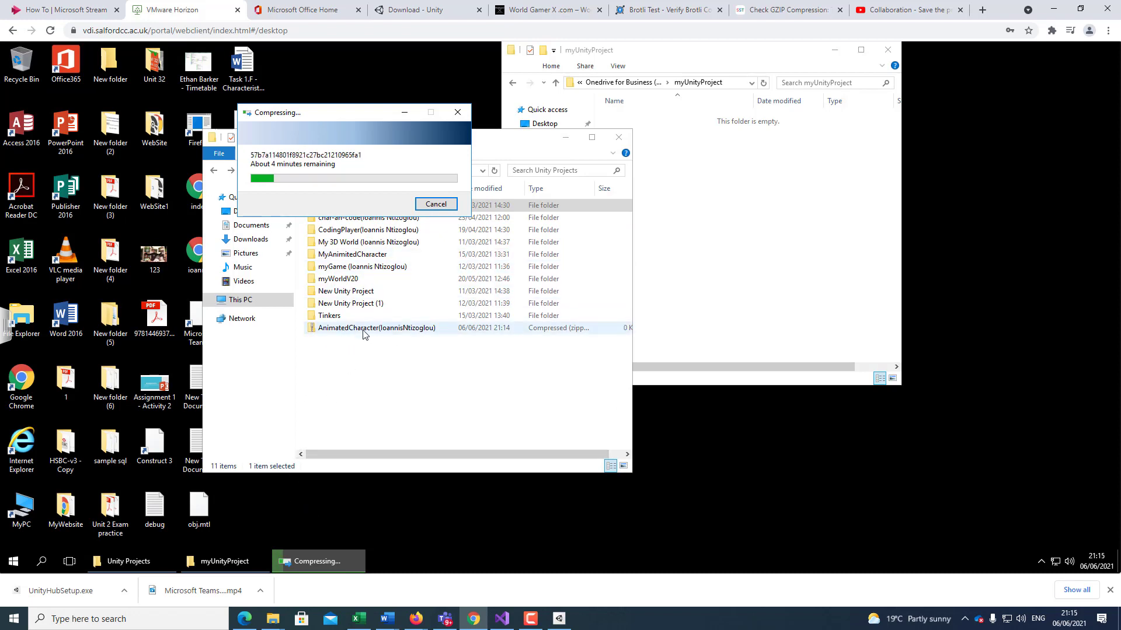
# Keep the archive's default name and copy the zipped AnimatedCharacter project into the OneDrive myUnityProject folder.
pyautogui.click(640, 270)
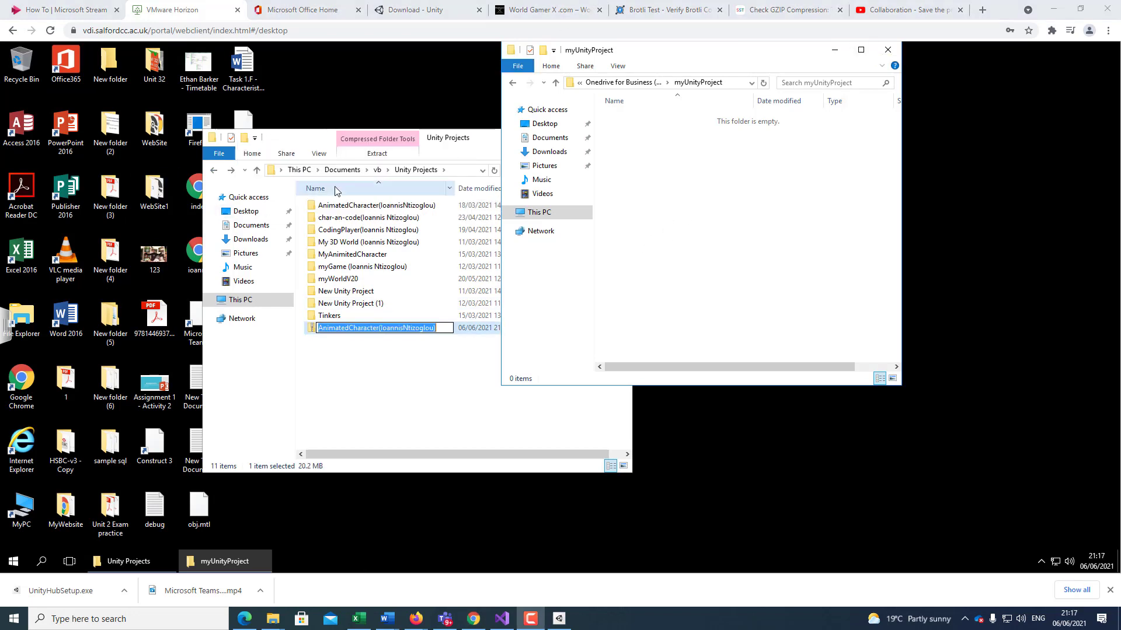
pyautogui.click(341, 347)
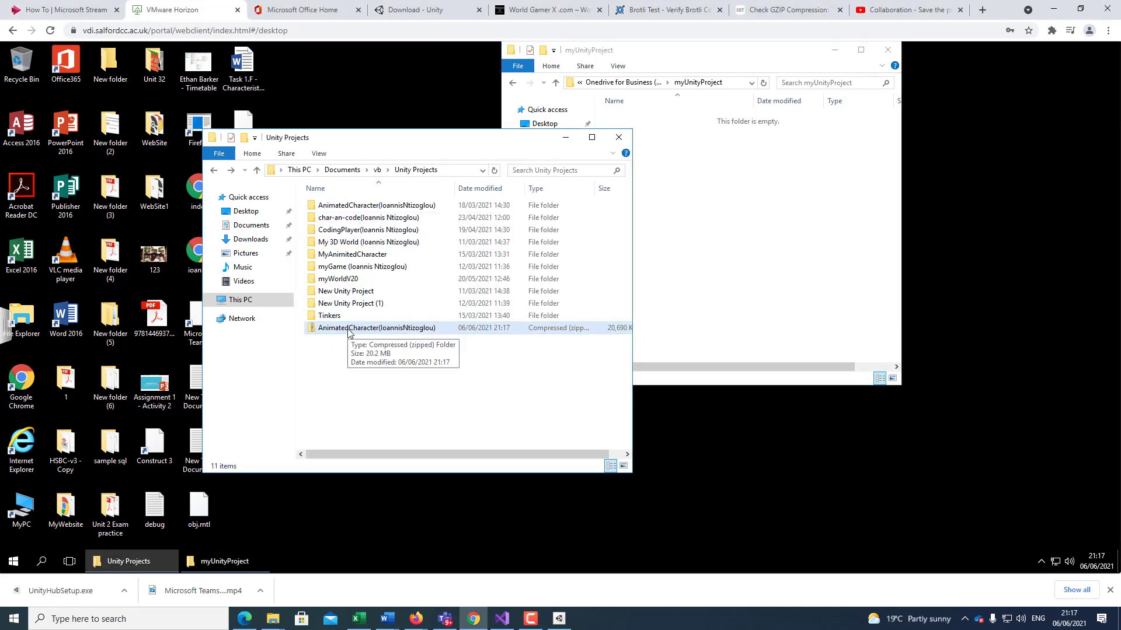
pyautogui.moveTo(349, 332); pyautogui.dragTo(768, 292)
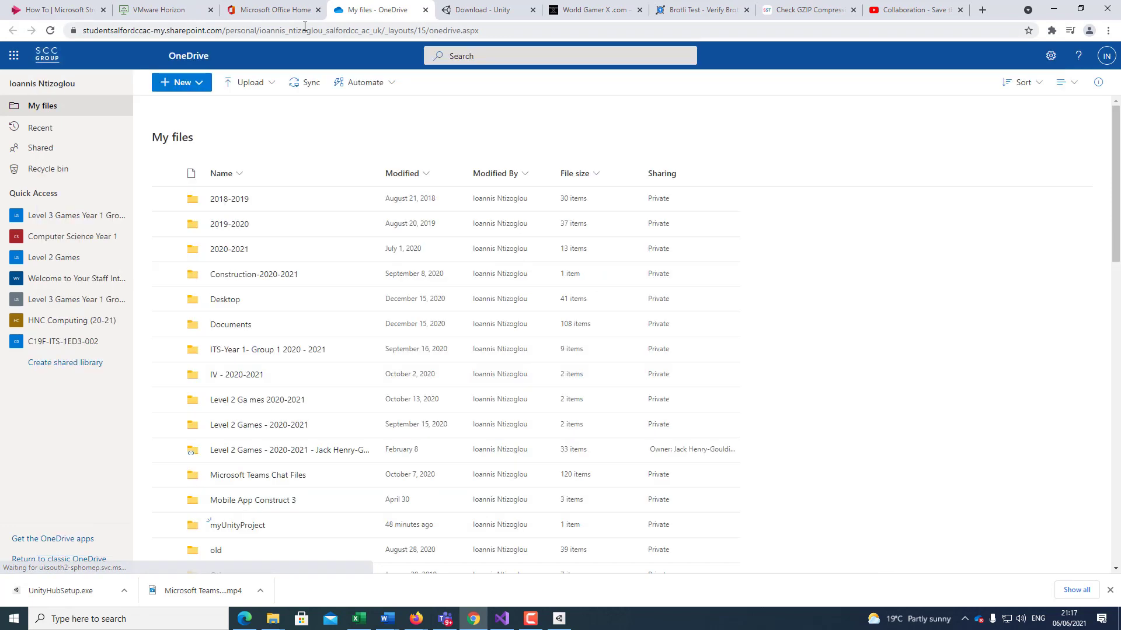
# Open the myUnityProject folder from My files in OneDrive on the web.
pyautogui.click(153, 9)
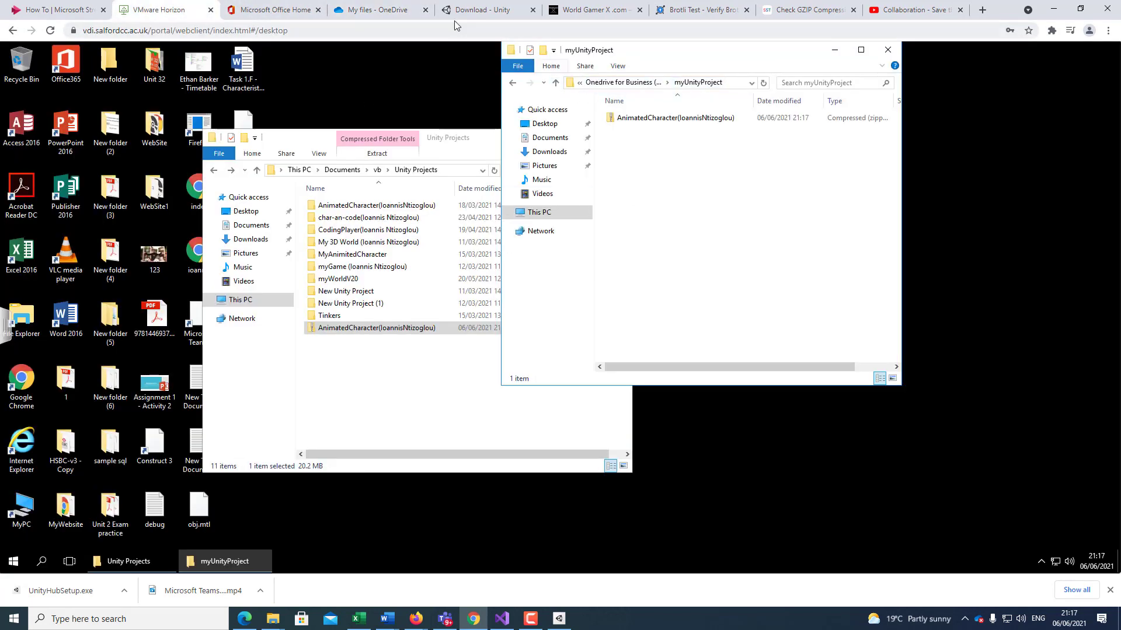
pyautogui.click(358, 13)
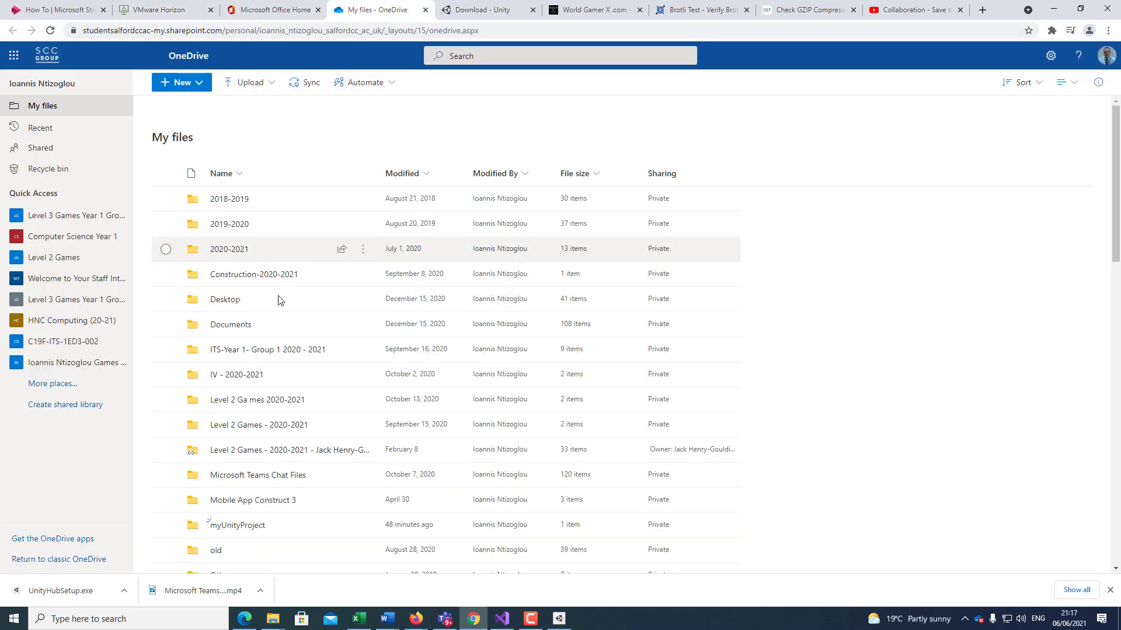
pyautogui.scroll(-2, 279, 444)
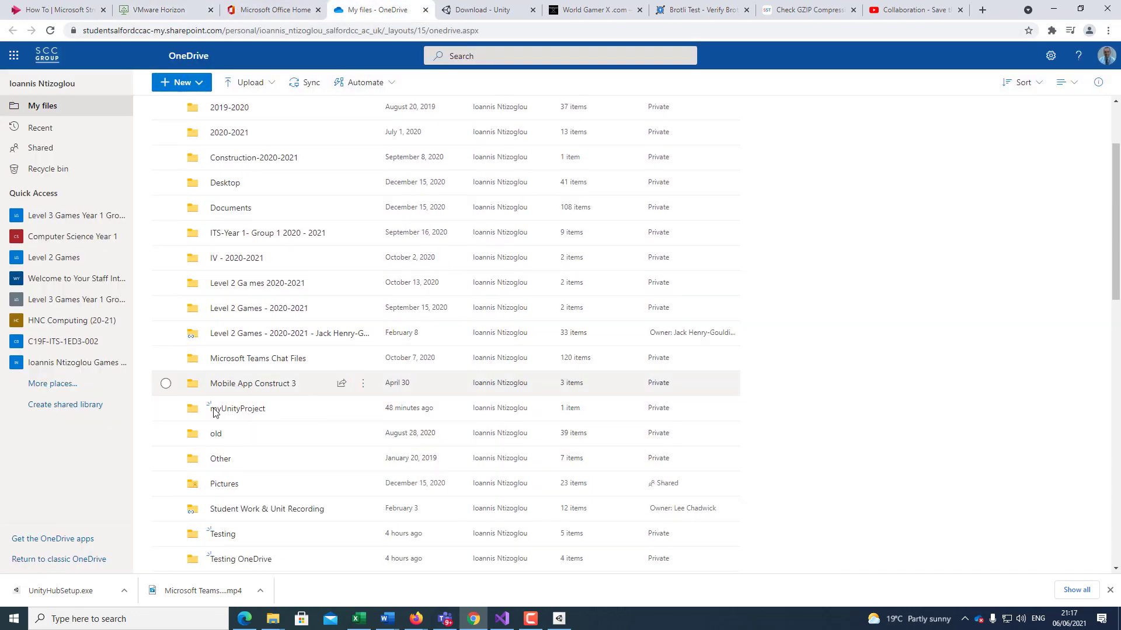
pyautogui.scroll(-2, 216, 431)
pyautogui.scroll(-2, 223, 447)
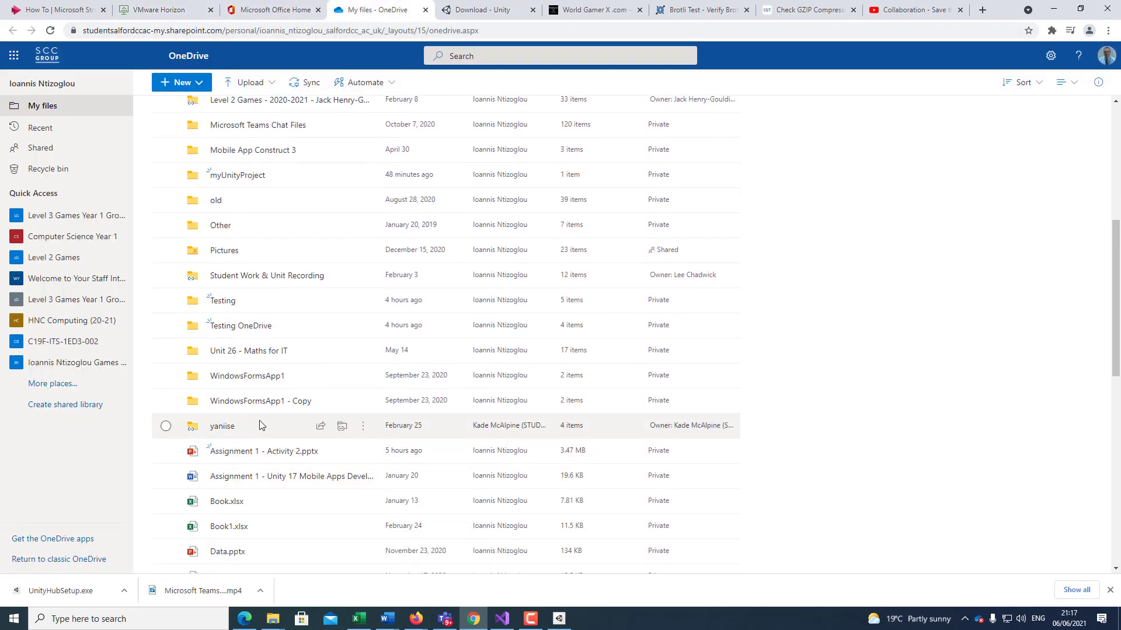
pyautogui.scroll(1, 239, 338)
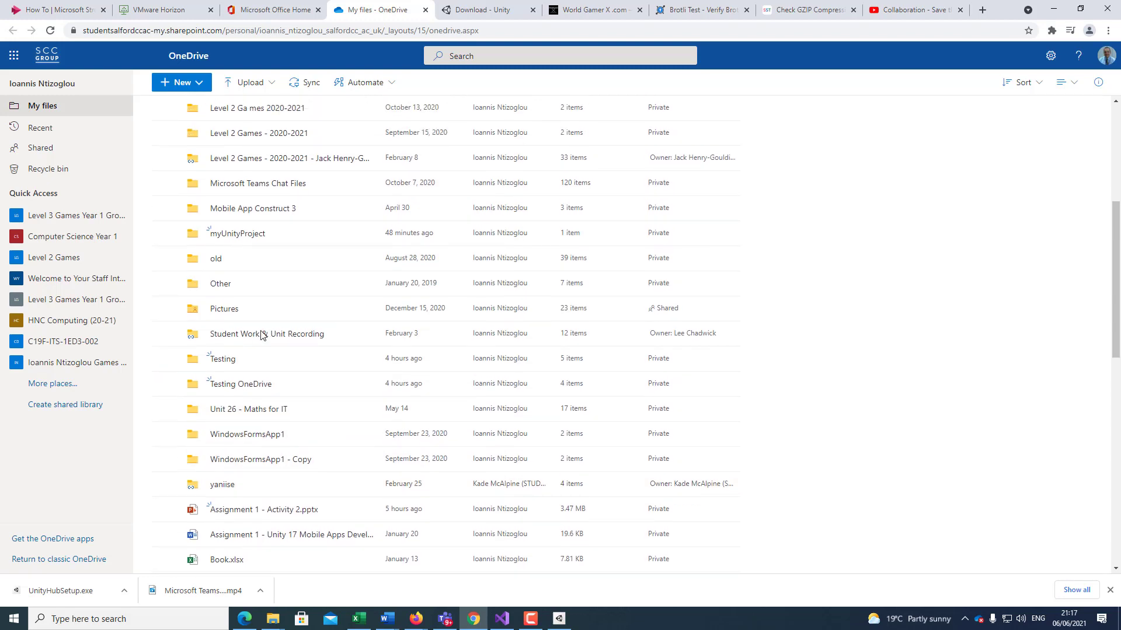
pyautogui.click(237, 234)
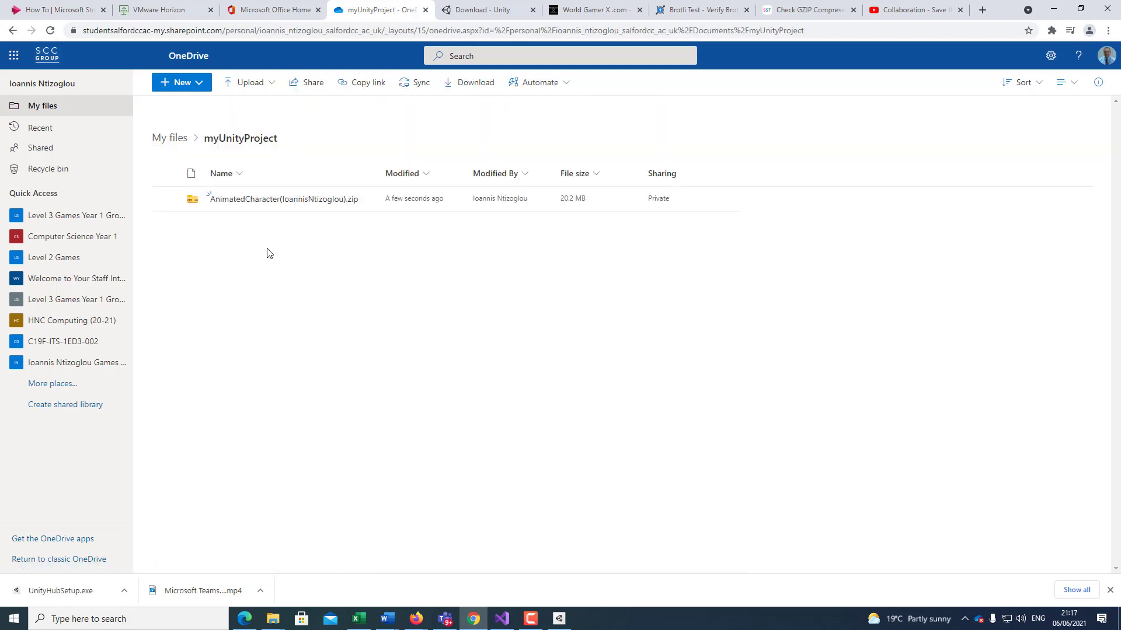
# Download the AnimatedCharacter zip file from the myUnityProject folder in OneDrive.
pyautogui.rightClick(300, 204)
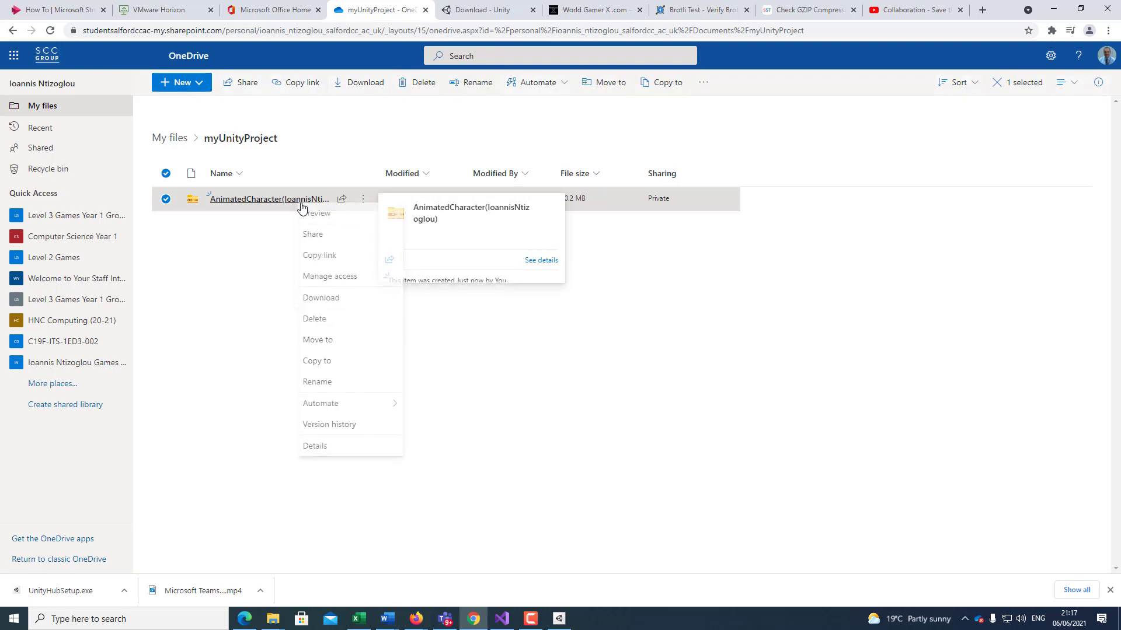
pyautogui.click(257, 277)
pyautogui.click(362, 199)
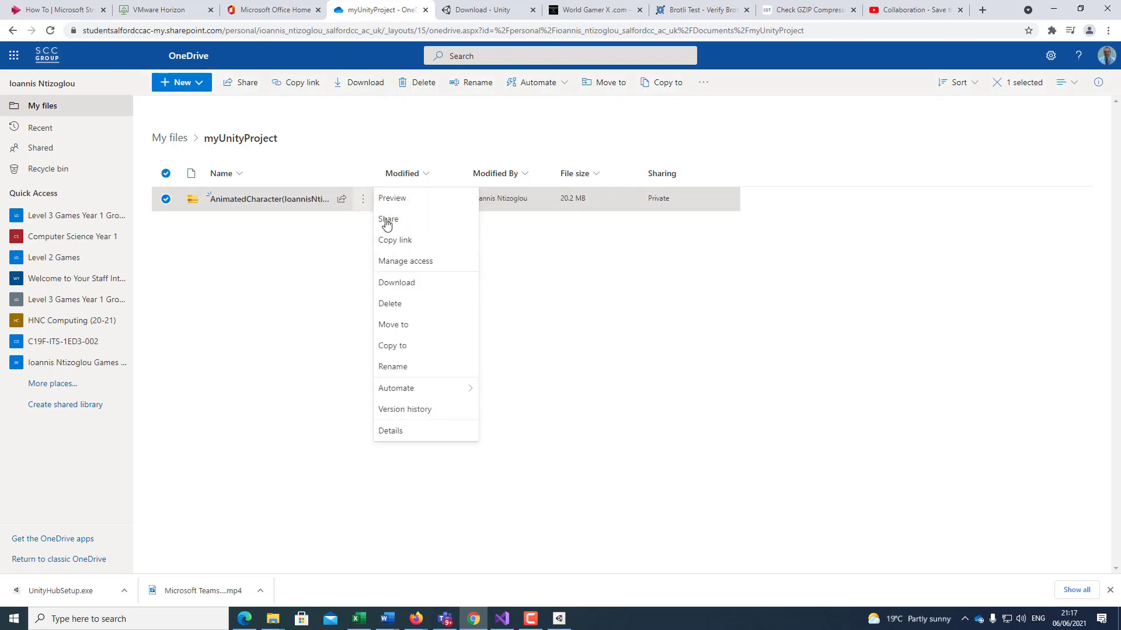
pyautogui.click(404, 283)
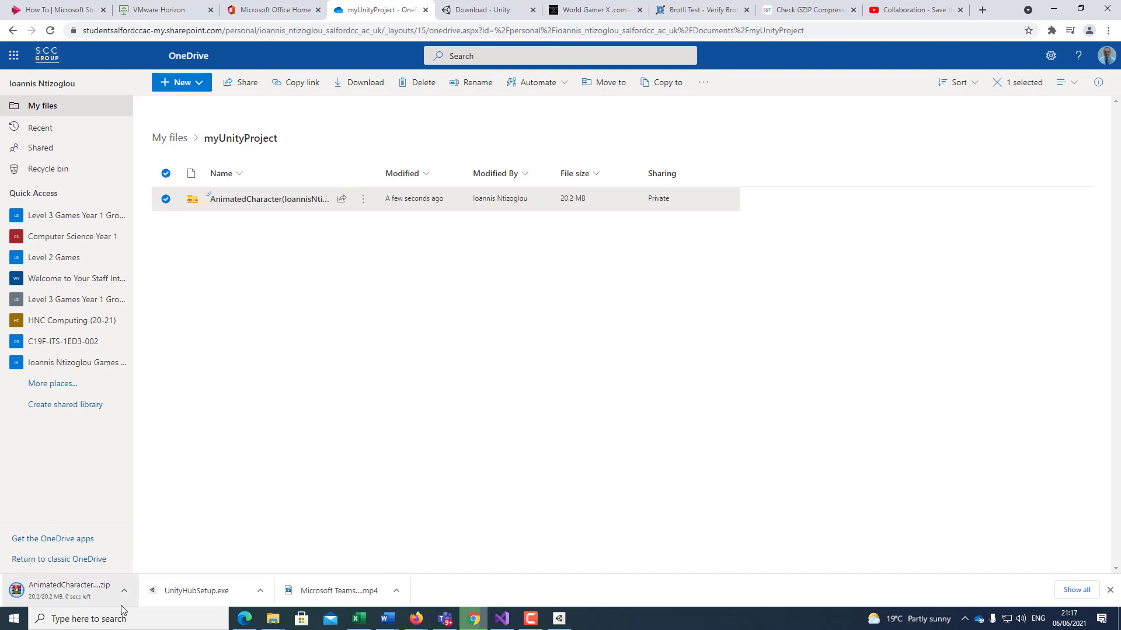
# Show the downloaded AnimatedCharacter zip in its folder, minimise the browser and move the file onto the local desktop's empty area.
pyautogui.click(124, 591)
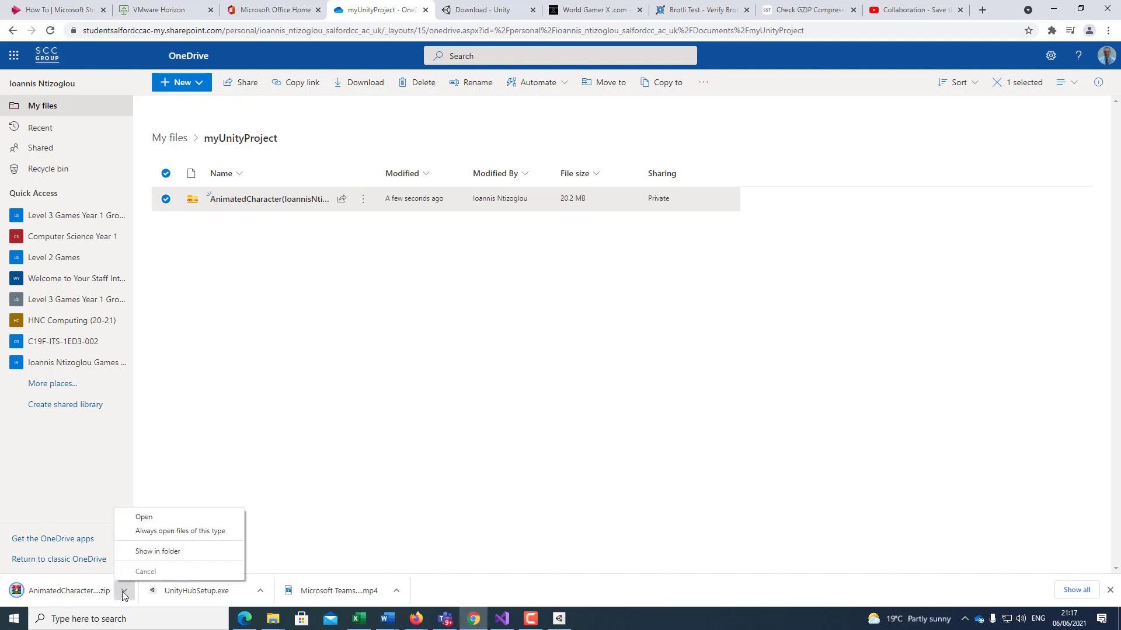
pyautogui.click(143, 552)
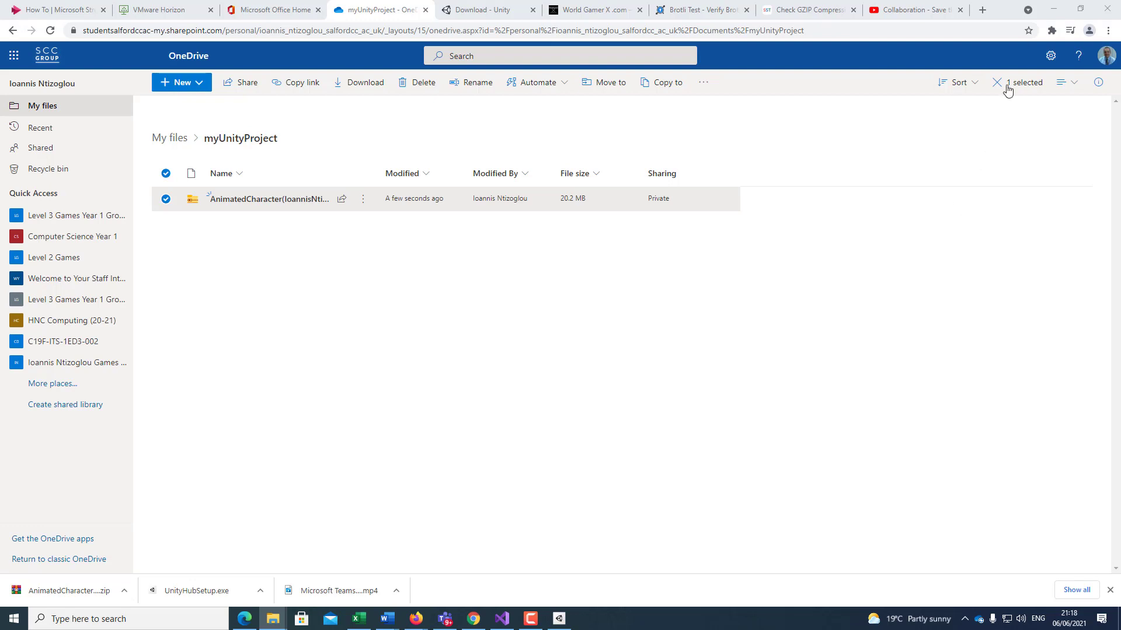
pyautogui.click(1053, 11)
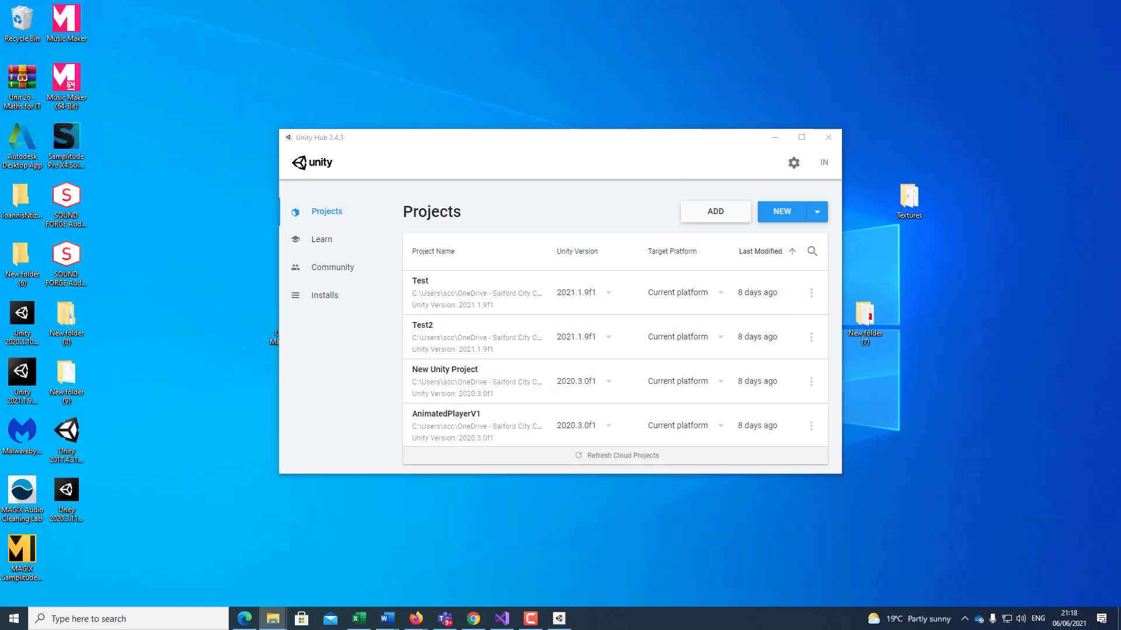
pyautogui.moveTo(968, 169); pyautogui.dragTo(809, 114)
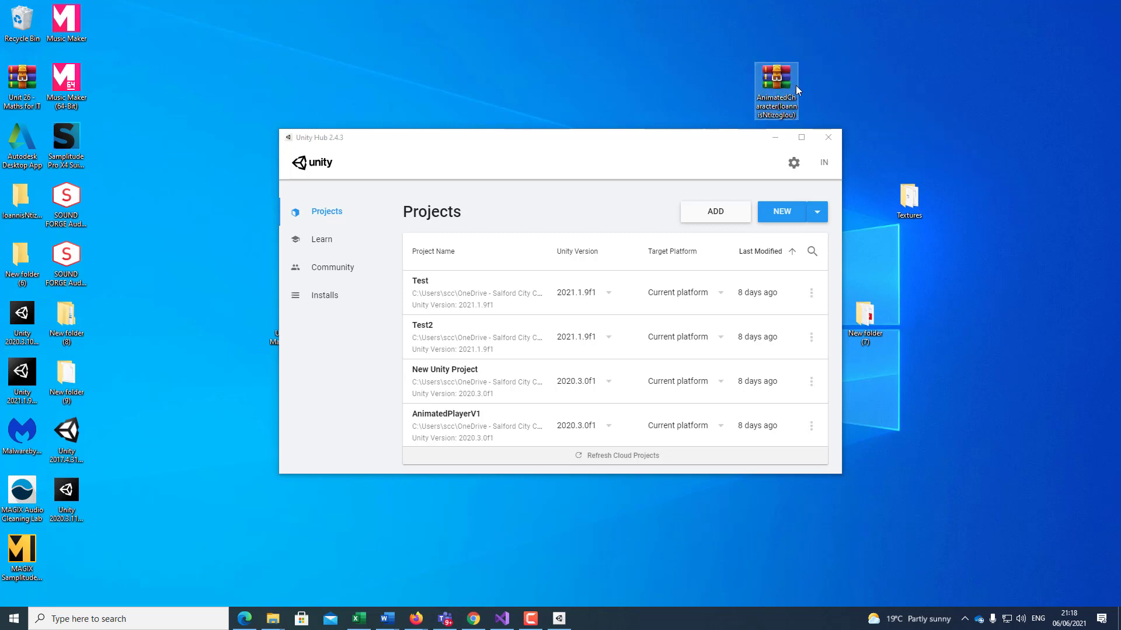
pyautogui.moveTo(780, 87); pyautogui.dragTo(956, 84)
# Extract the AnimatedCharacter archive into its own folder on the desktop and place that folder beside the archive.
pyautogui.rightClick(954, 82)
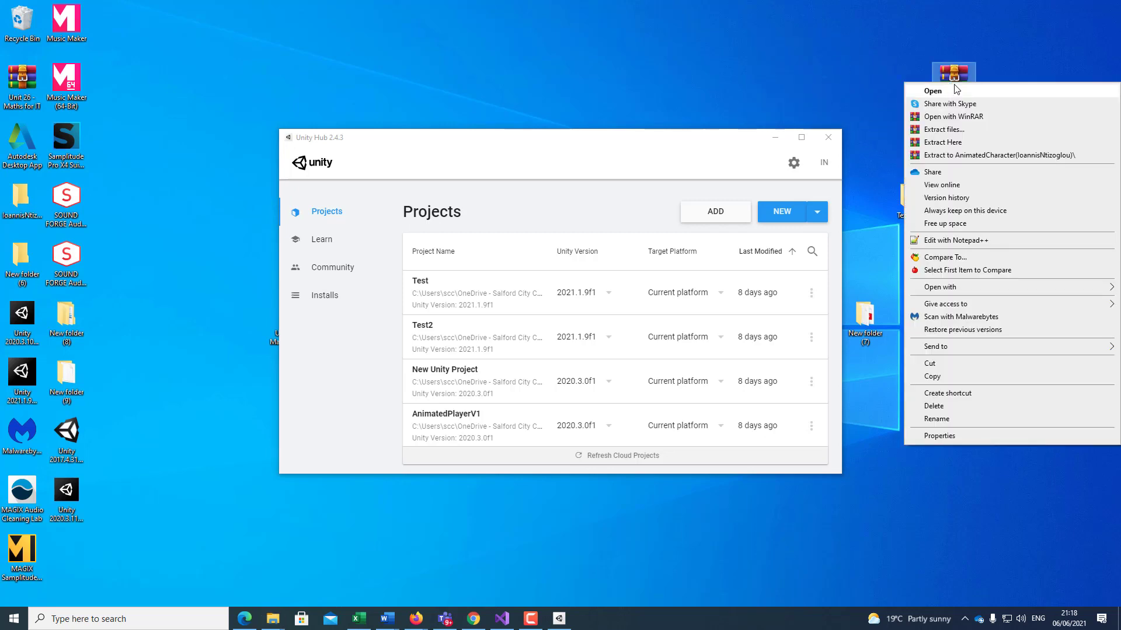
pyautogui.click(942, 131)
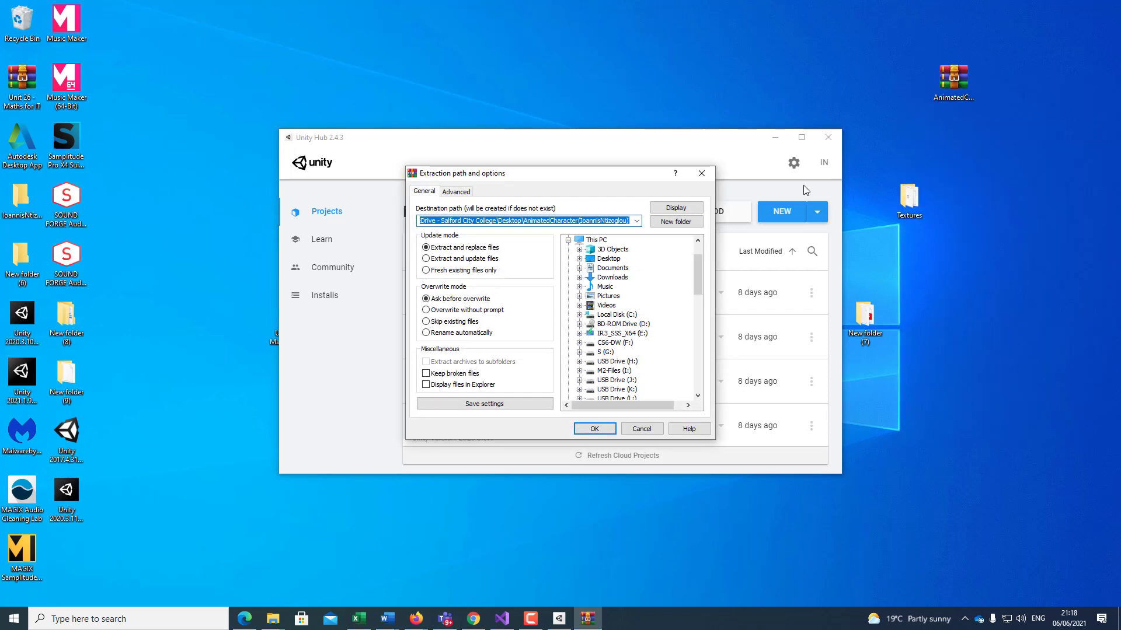
pyautogui.click(594, 428)
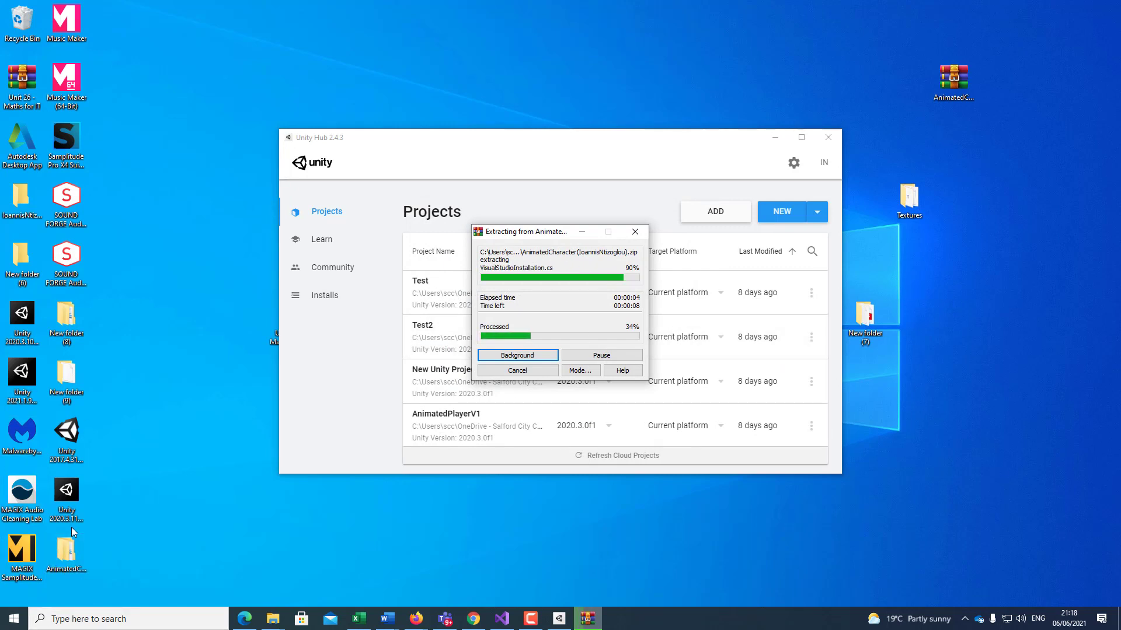
pyautogui.moveTo(76, 546); pyautogui.dragTo(873, 88)
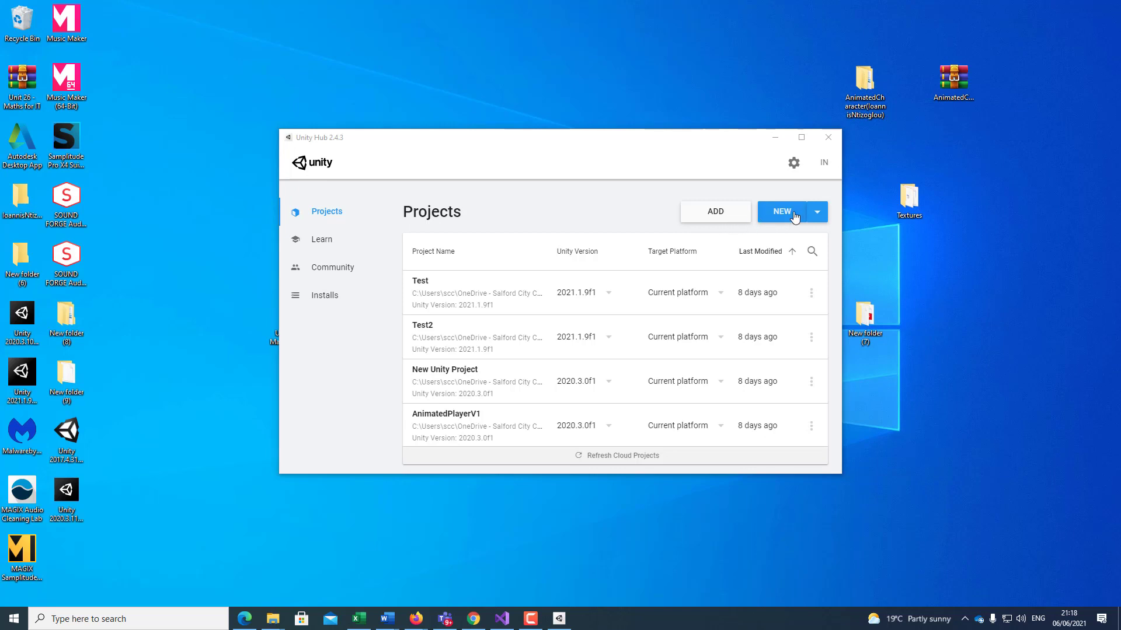
# Try to add the 3D-TestGame folder from the desktop as a project in Unity Hub.
pyautogui.click(726, 213)
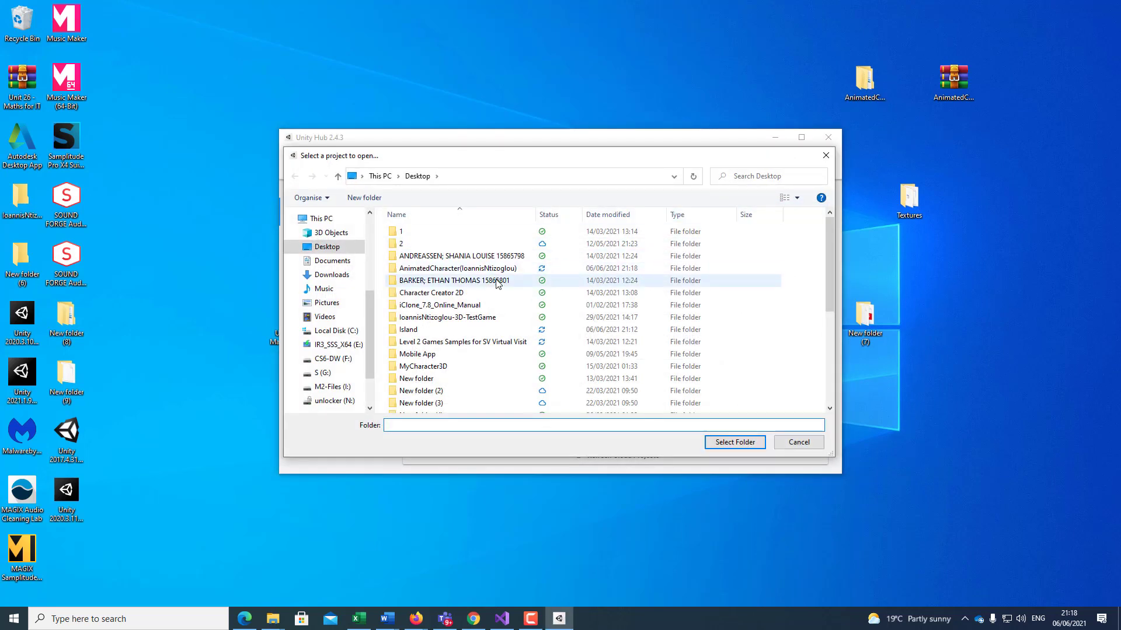
pyautogui.click(826, 155)
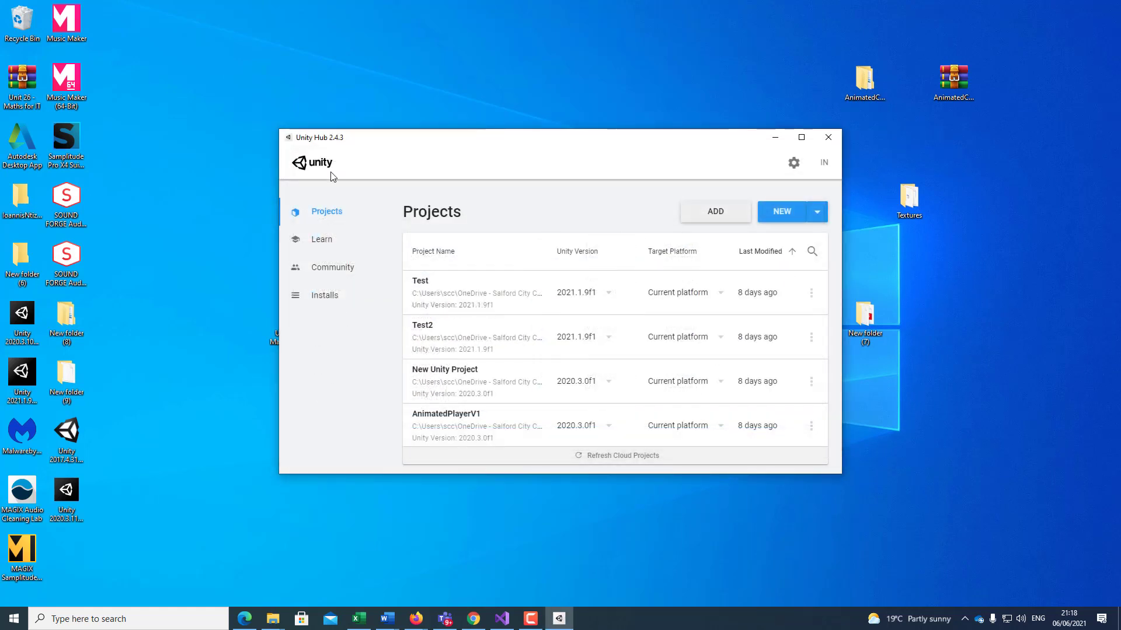
pyautogui.click(726, 213)
pyautogui.click(324, 247)
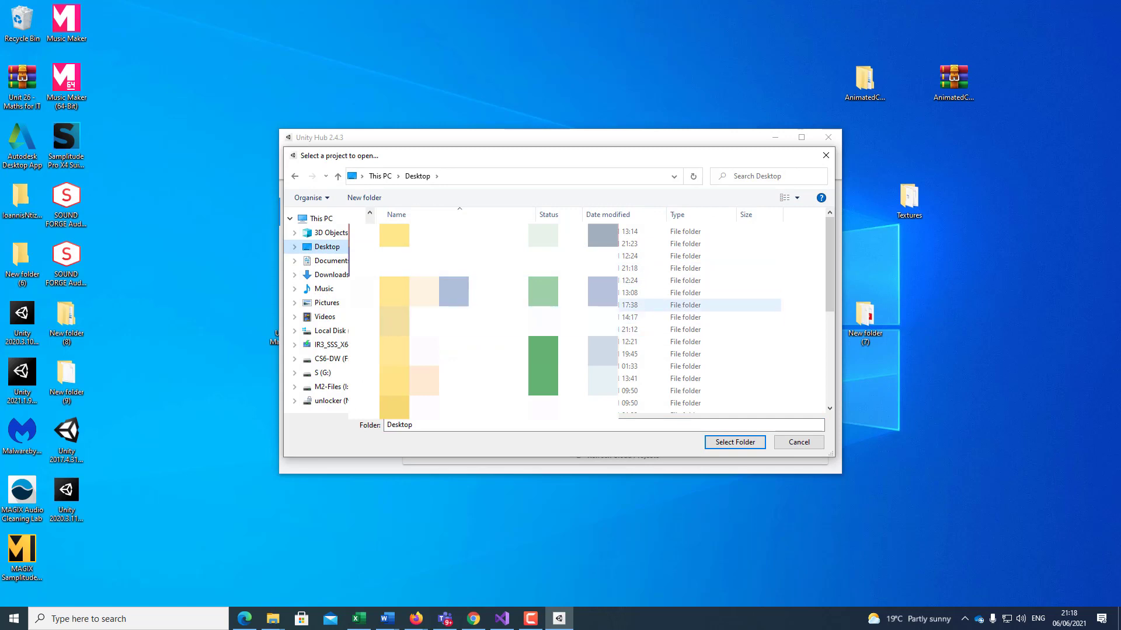
pyautogui.click(513, 318)
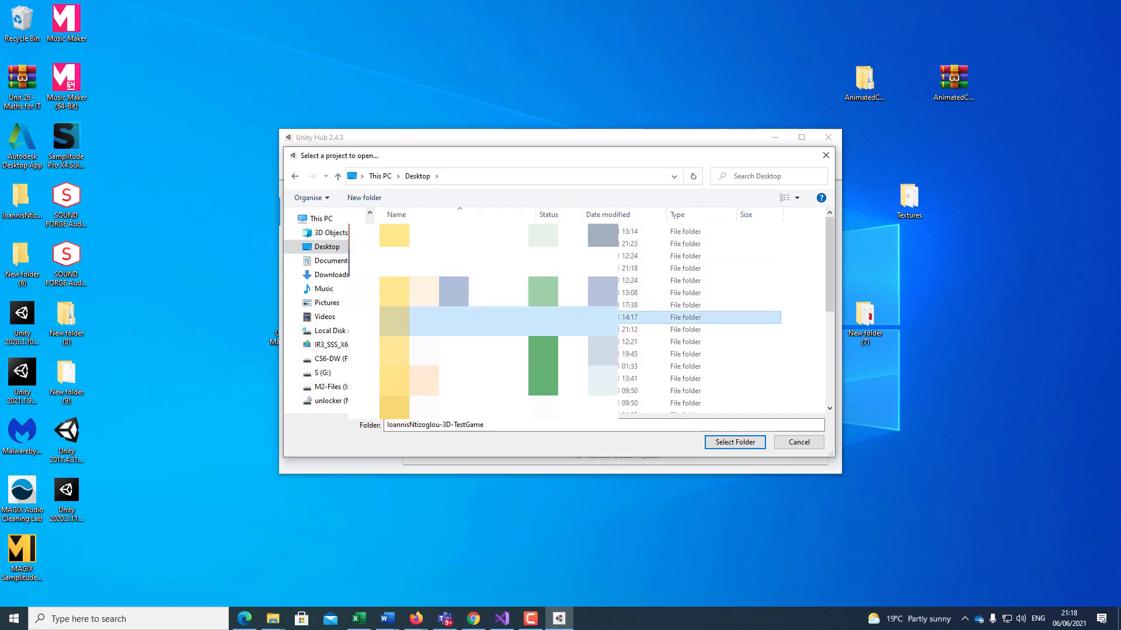
pyautogui.doubleClick(514, 318)
pyautogui.click(724, 443)
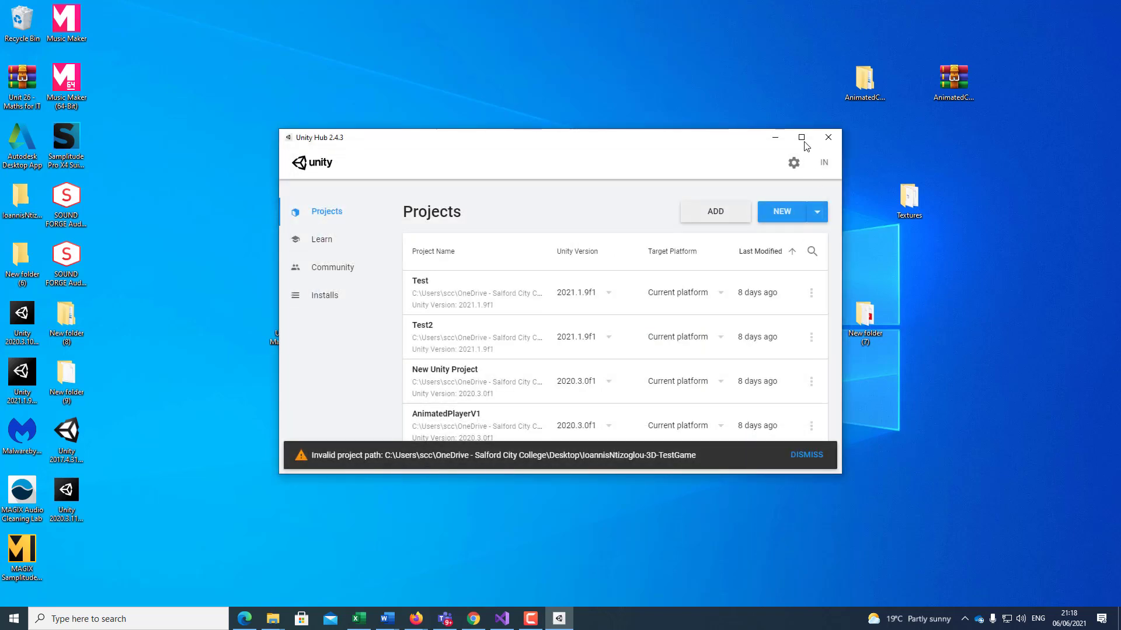
# Add the inner AnimatedCharacter folder, nested inside the extracted desktop folder of the same name, as a project in Unity Hub.
pyautogui.click(717, 218)
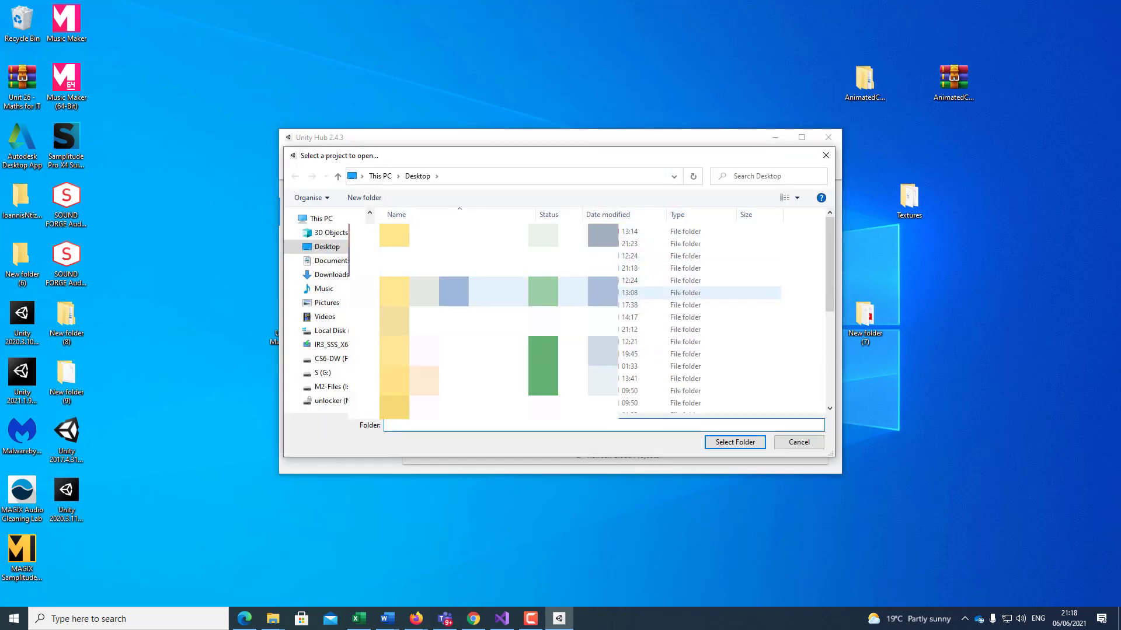
pyautogui.click(443, 262)
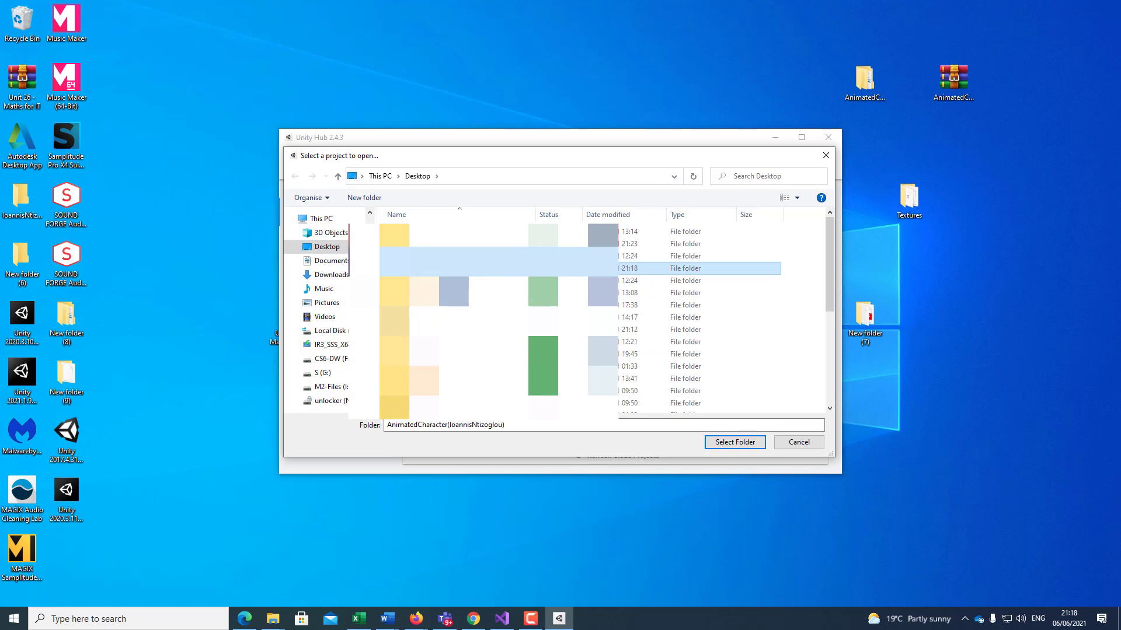
pyautogui.doubleClick(444, 262)
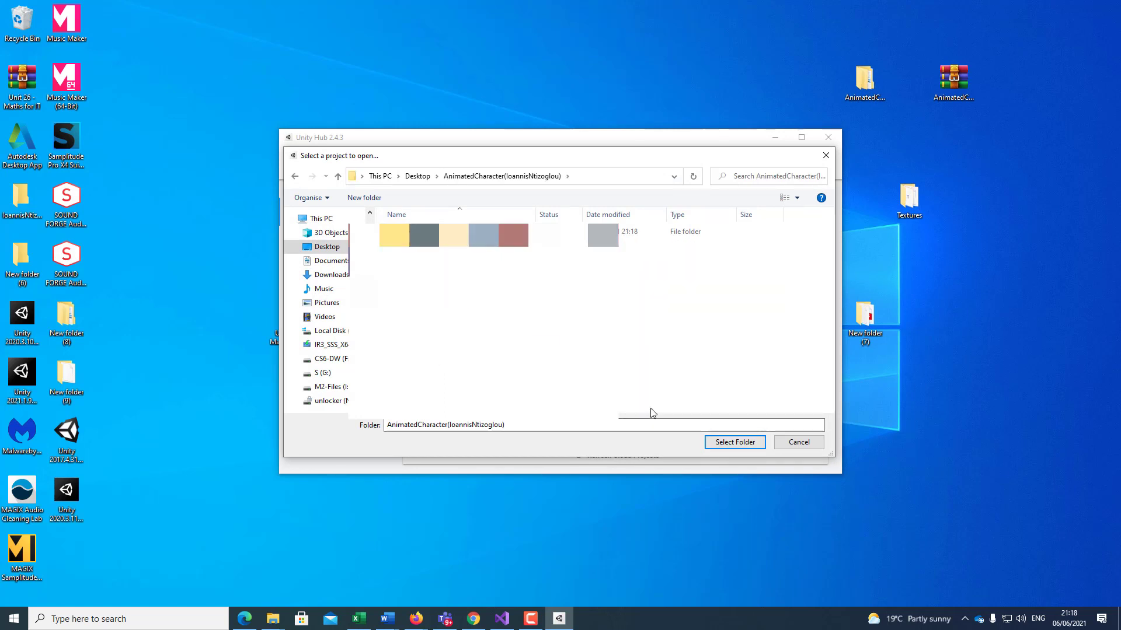
pyautogui.doubleClick(433, 235)
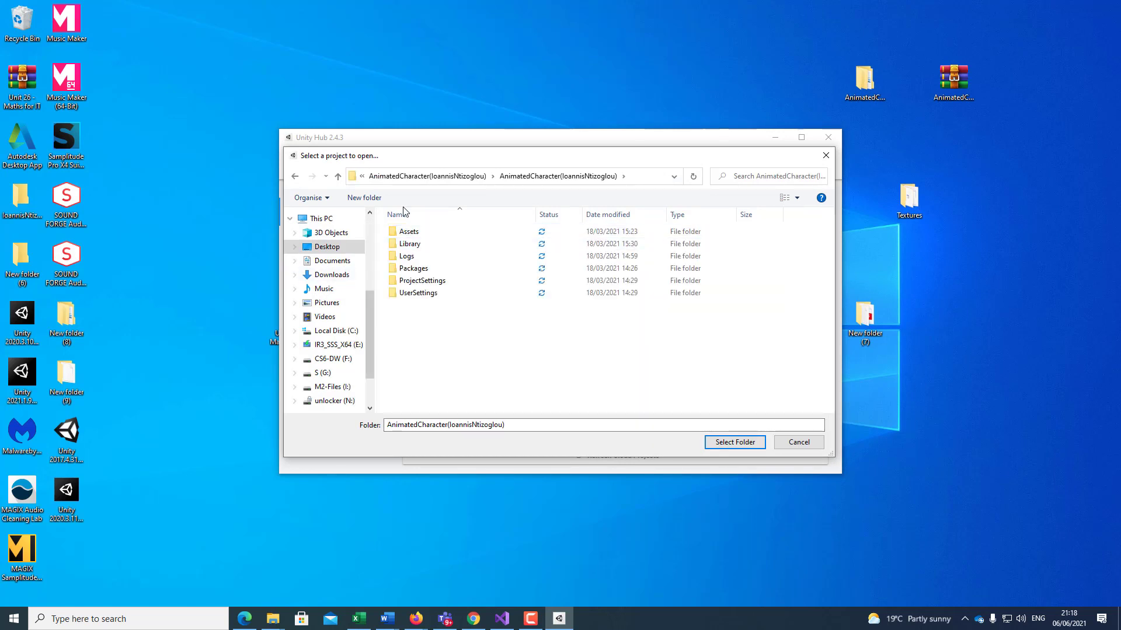
pyautogui.click(731, 443)
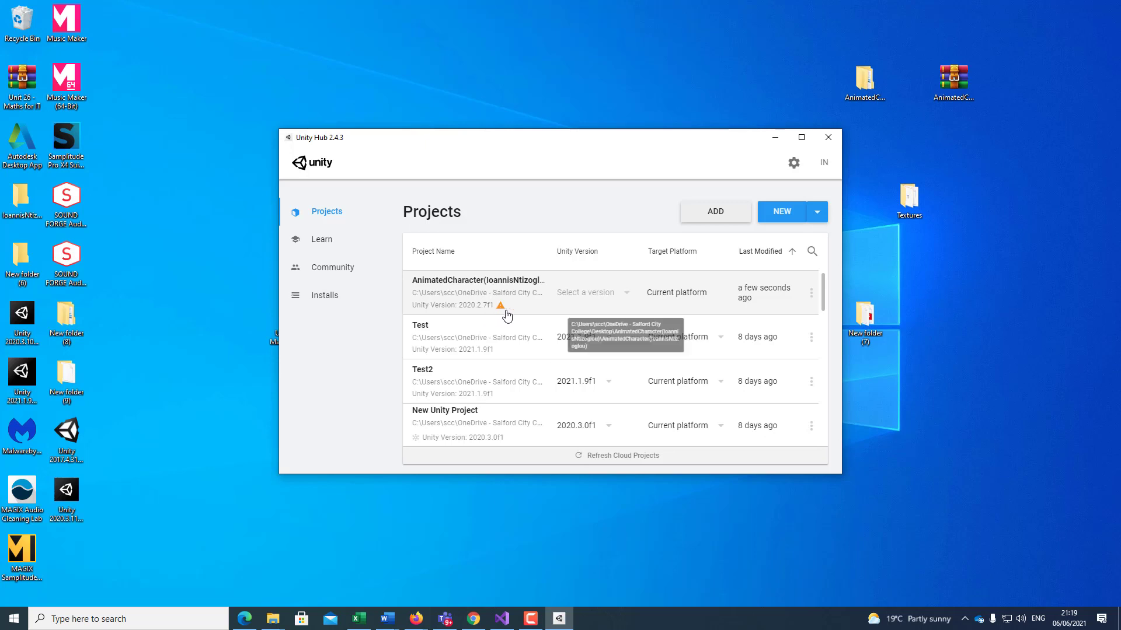
# Check the AnimatedCharacter project's version warning and assign Unity 2020.3.0f1 to the project.
pyautogui.moveTo(509, 310)
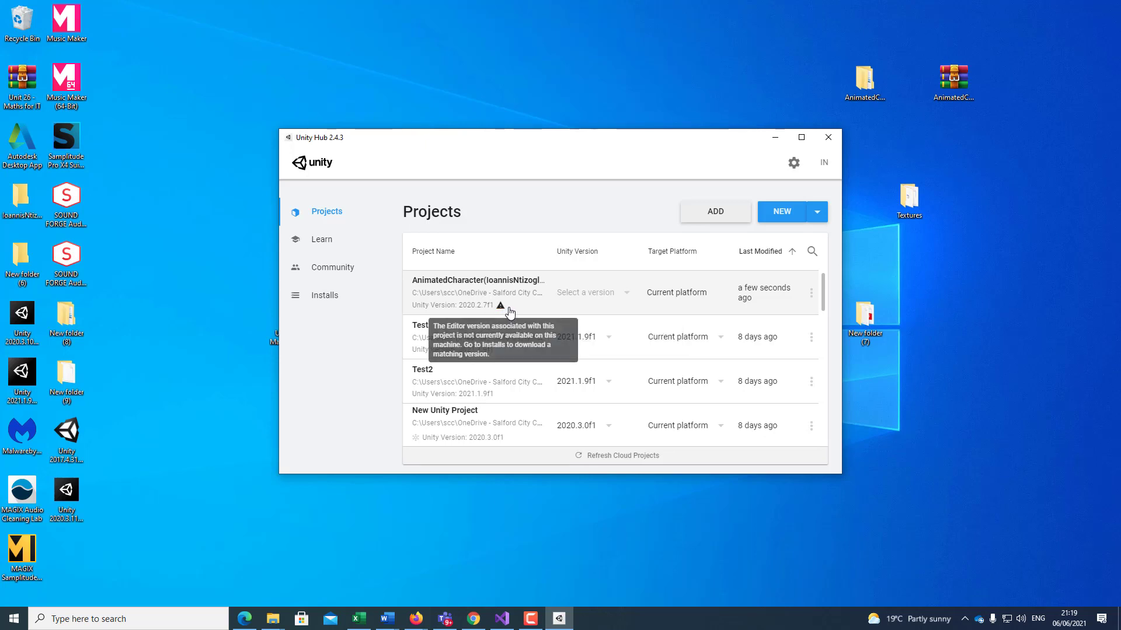
pyautogui.click(623, 297)
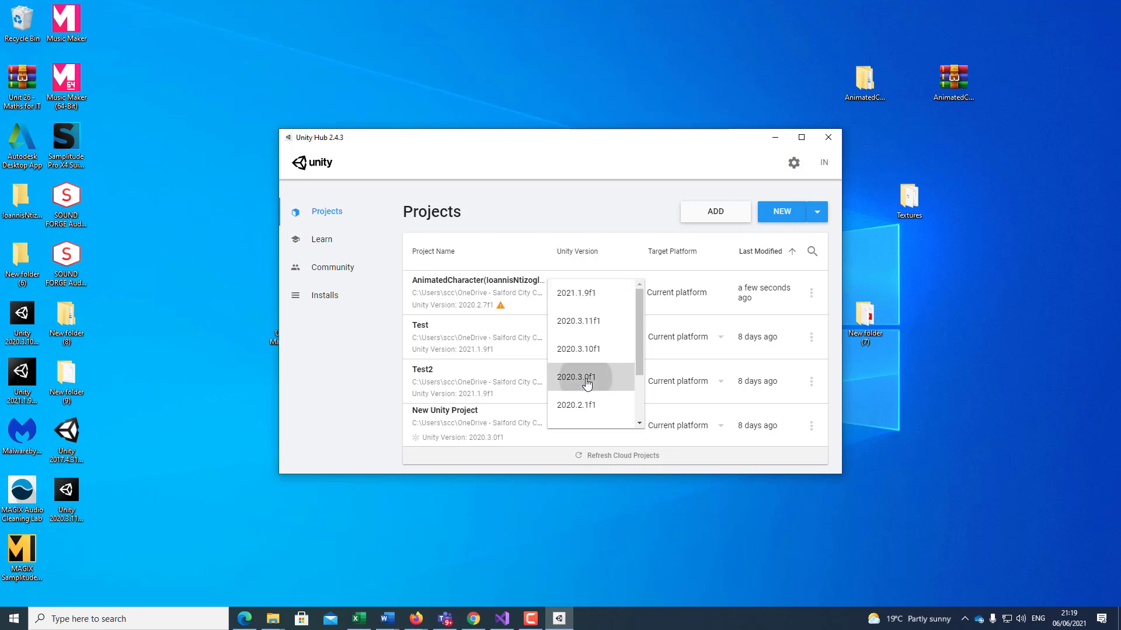
pyautogui.click(587, 382)
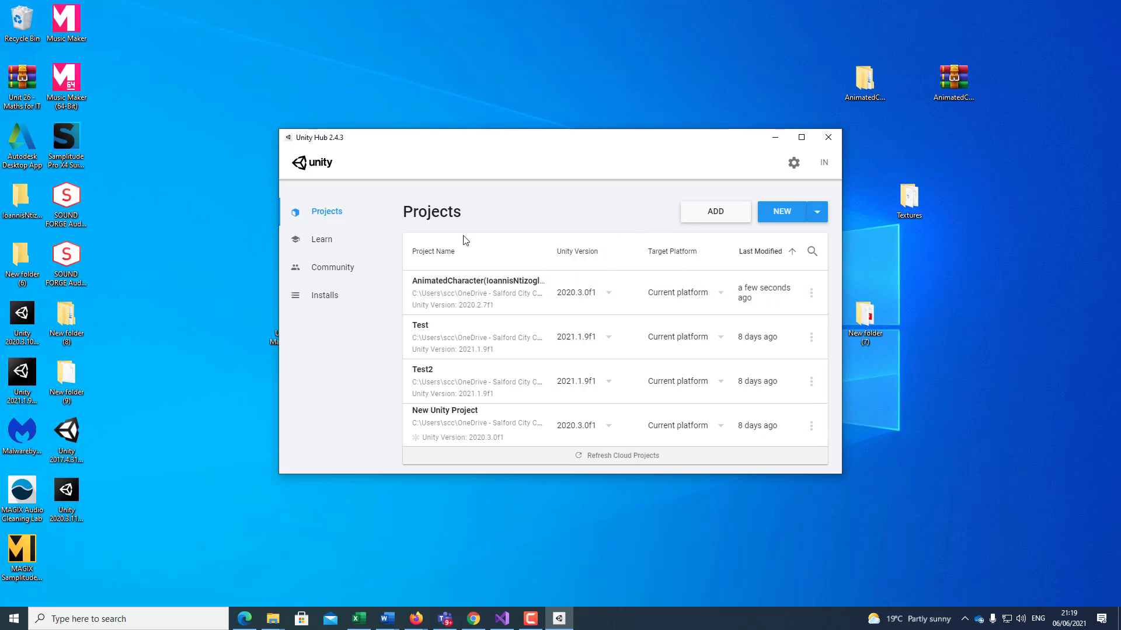
# Open the Unity download archive website from Unity Hub's option for adding an editor version.
pyautogui.click(315, 299)
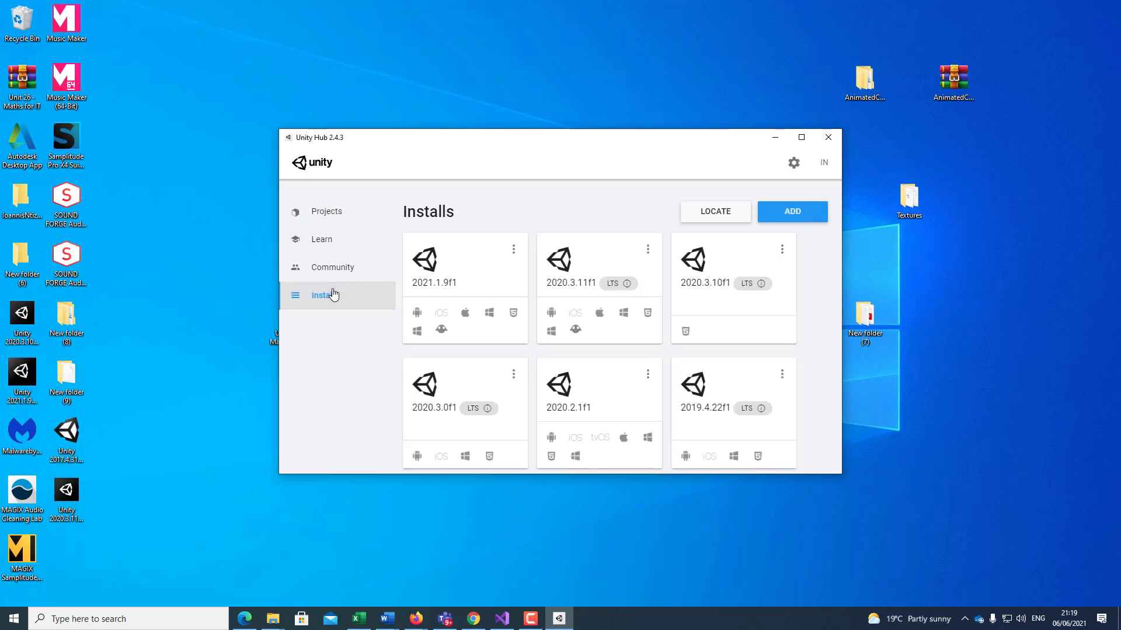
pyautogui.click(793, 213)
pyautogui.click(591, 256)
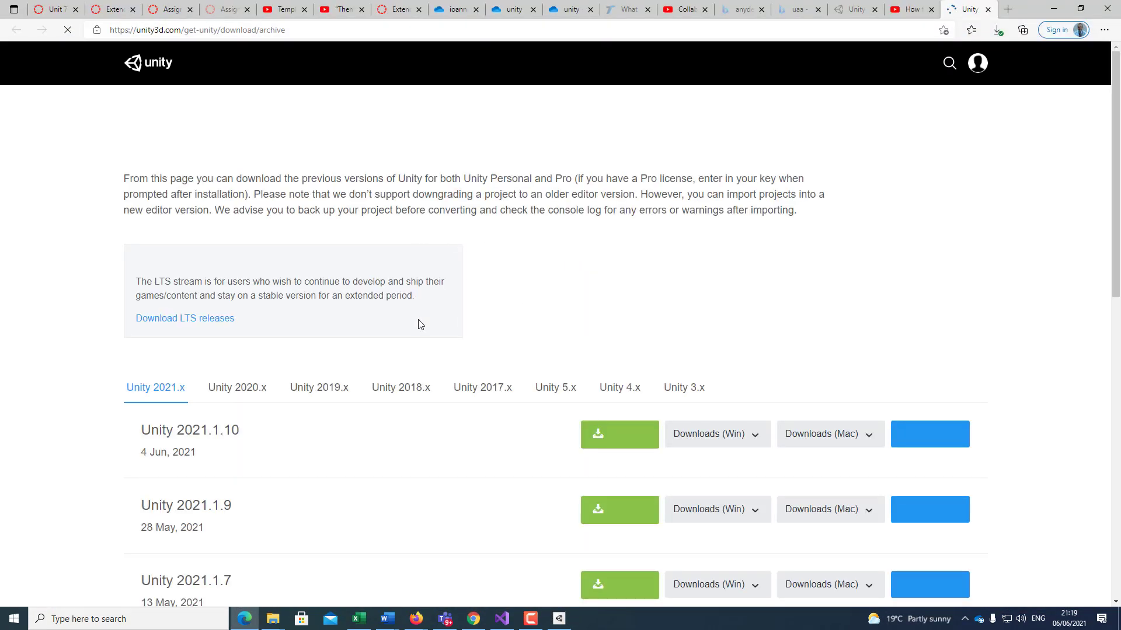
# Find Unity 2020.2.7 in the archive's Unity 2020.x releases and send it to Unity Hub for installation.
pyautogui.scroll(-7, 320, 405)
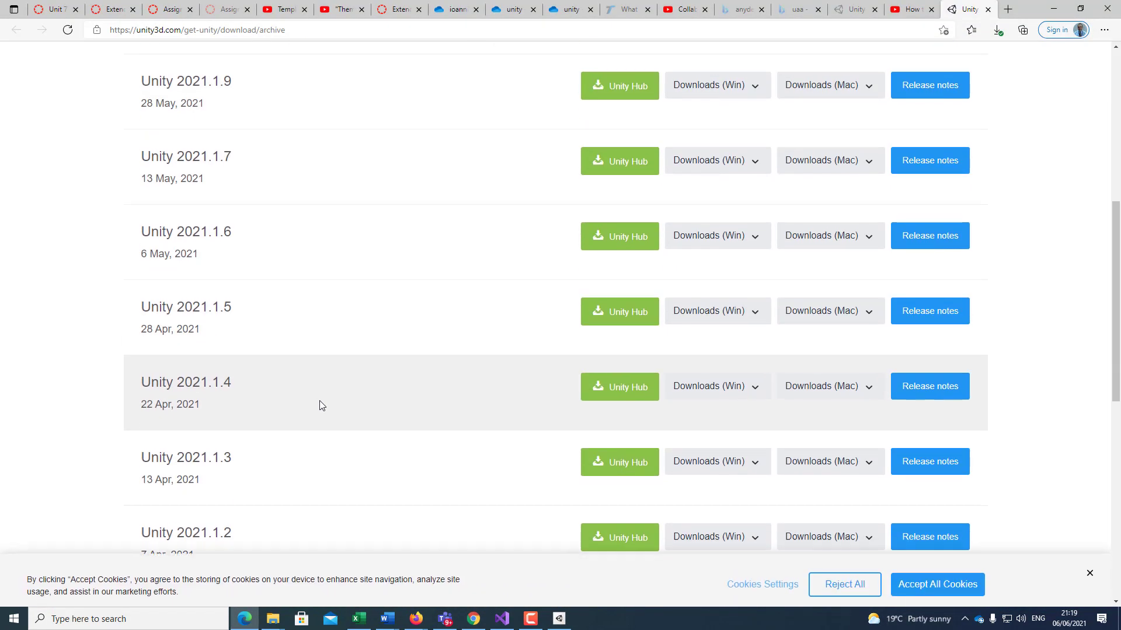
pyautogui.scroll(-4, 467, 397)
pyautogui.scroll(-2, 449, 400)
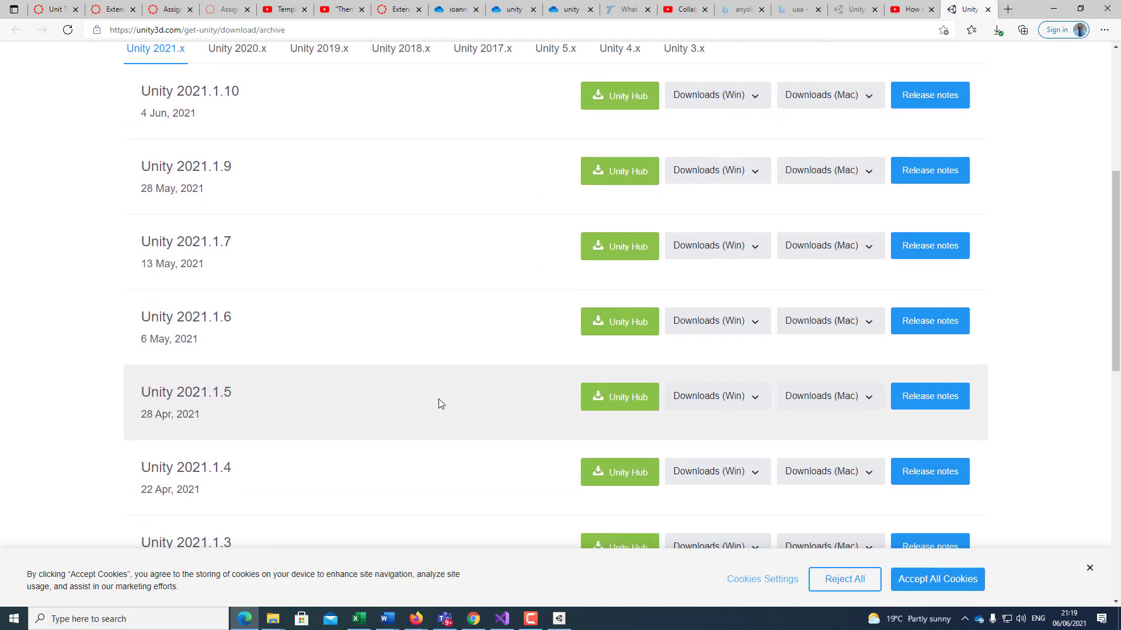
pyautogui.scroll(-10, 387, 295)
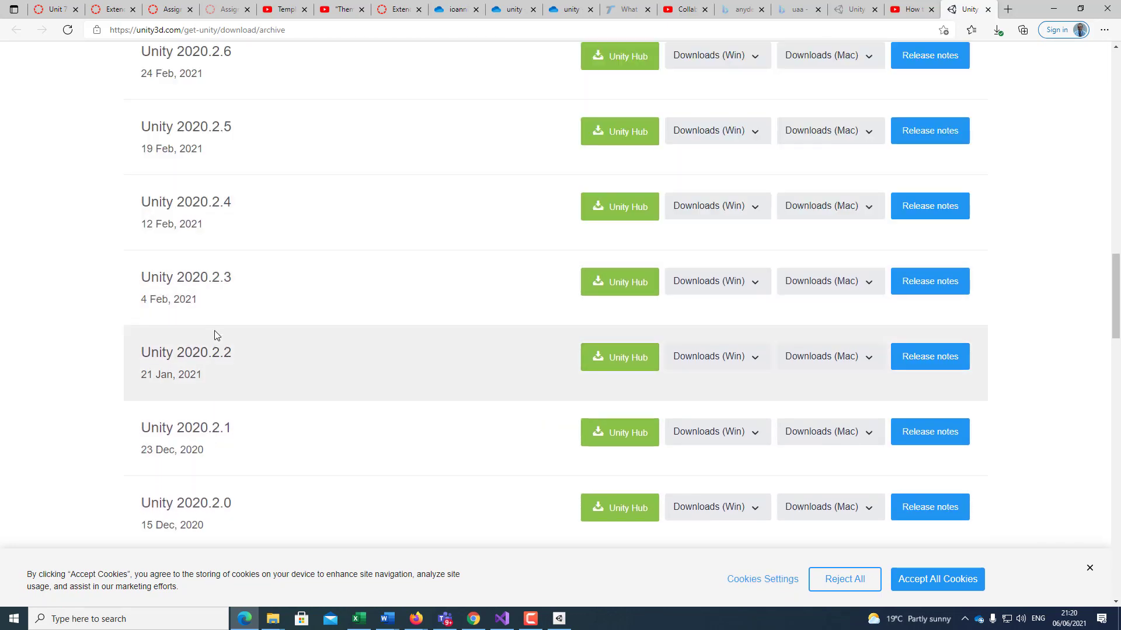
pyautogui.scroll(7, 206, 355)
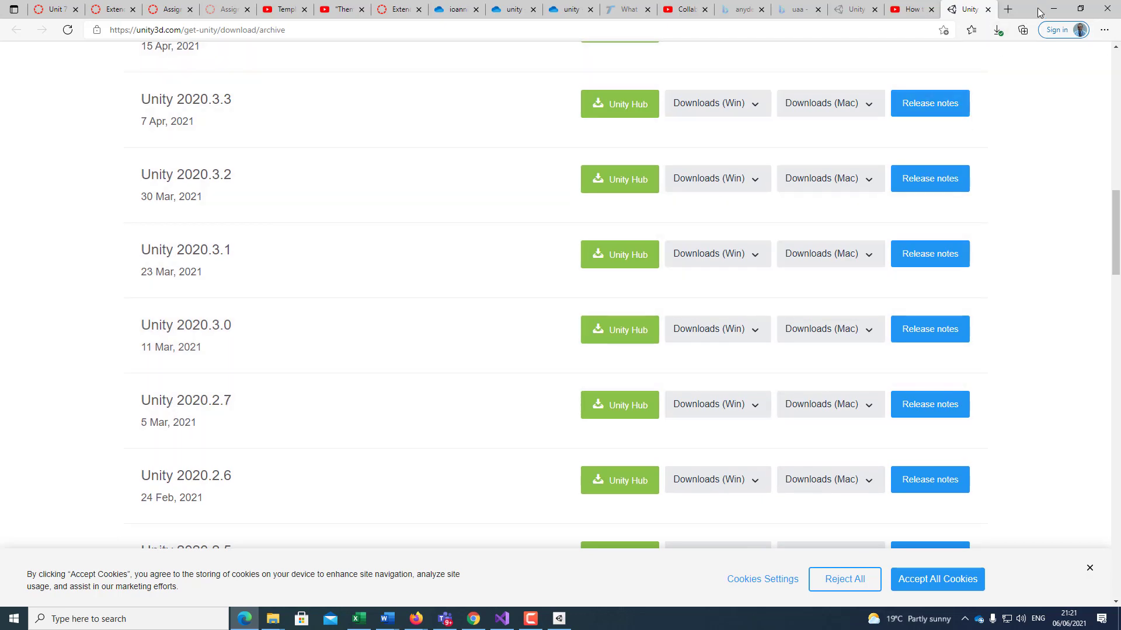
pyautogui.moveTo(1039, 13); pyautogui.dragTo(870, 1)
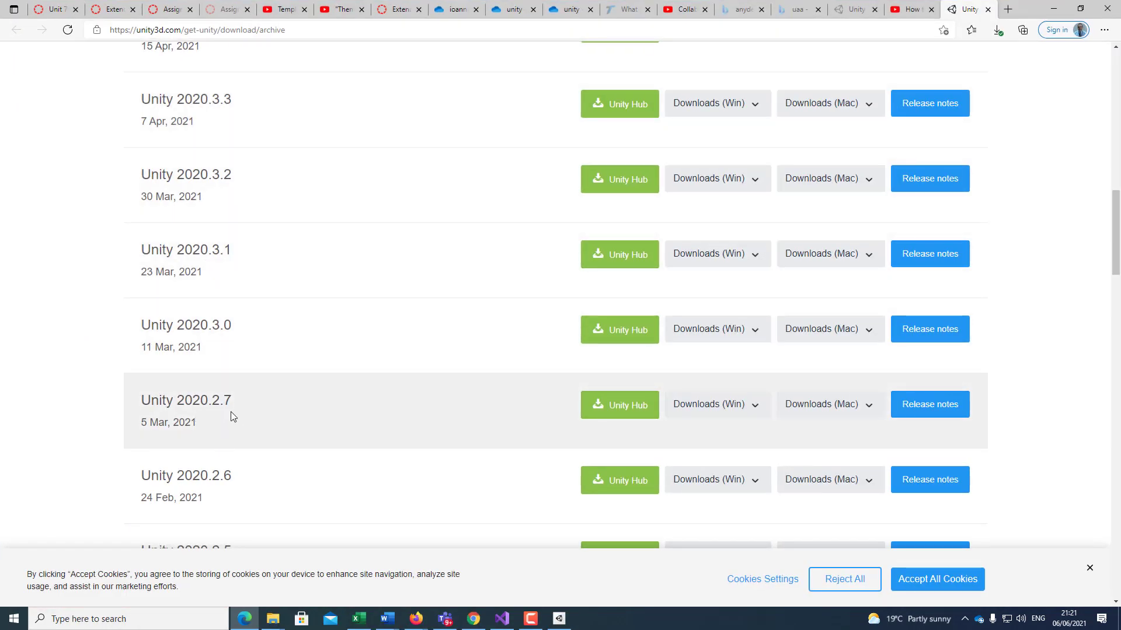
pyautogui.scroll(6, 242, 408)
pyautogui.scroll(-5, 243, 408)
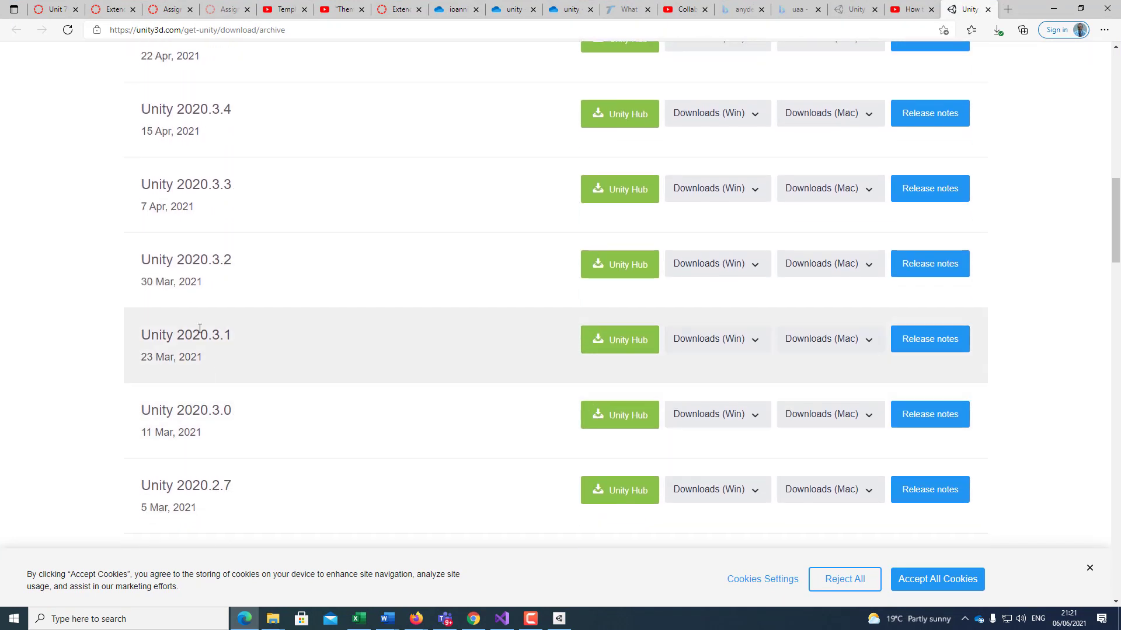
pyautogui.scroll(-1, 198, 324)
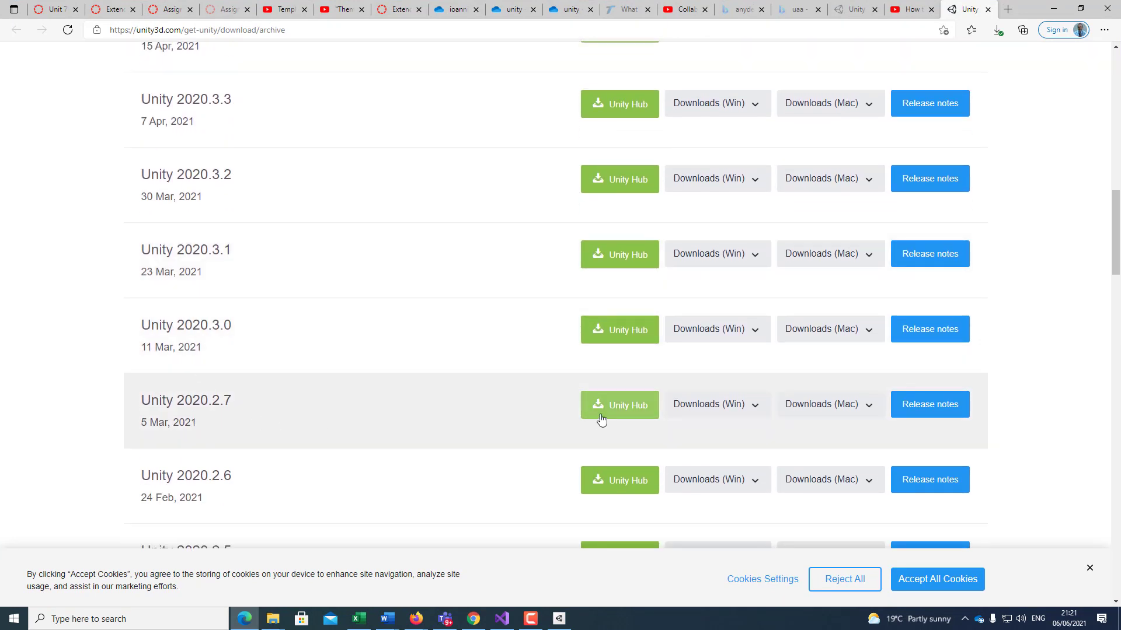
pyautogui.click(638, 413)
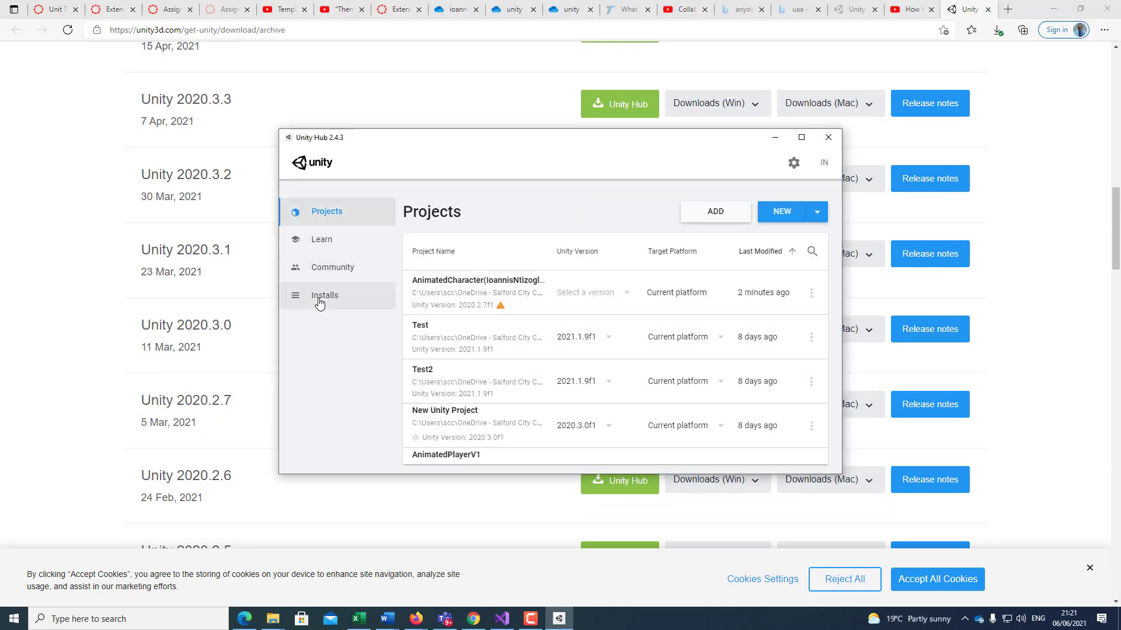
# Review the modules offered for Unity 2020.2.7f1 and start the installation with the preselected ones.
pyautogui.click(321, 299)
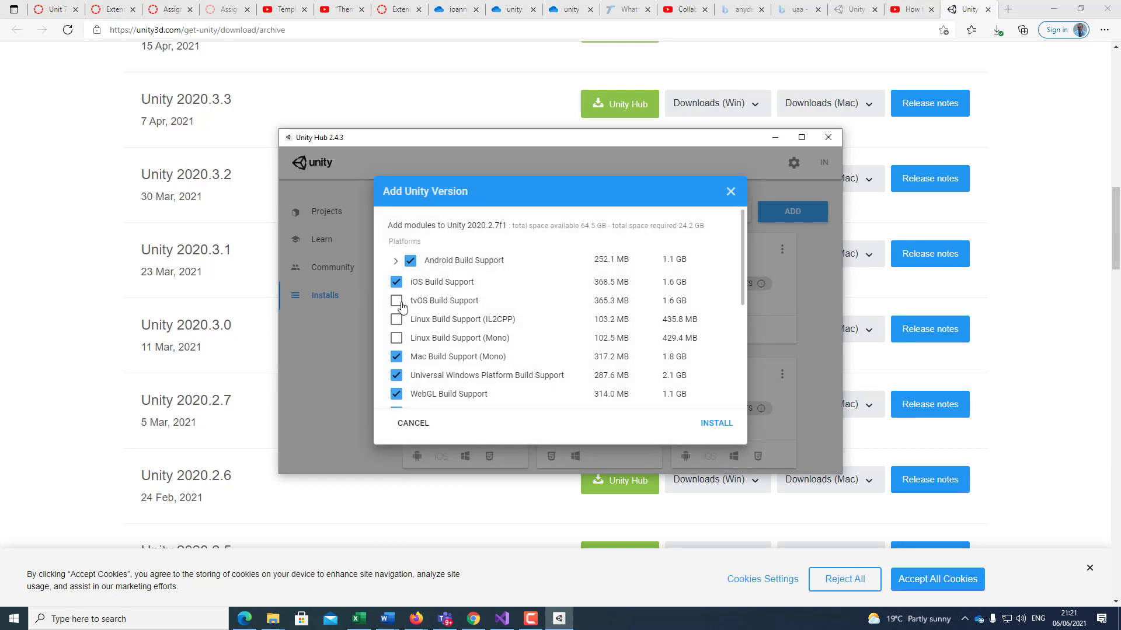
pyautogui.scroll(-5, 430, 287)
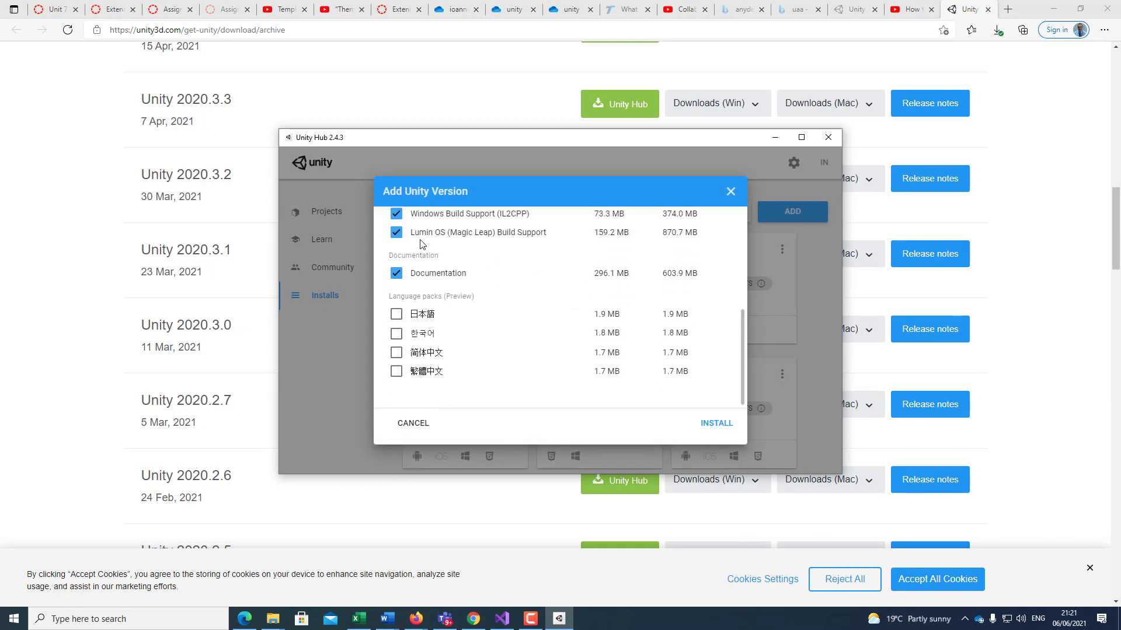
pyautogui.click(715, 423)
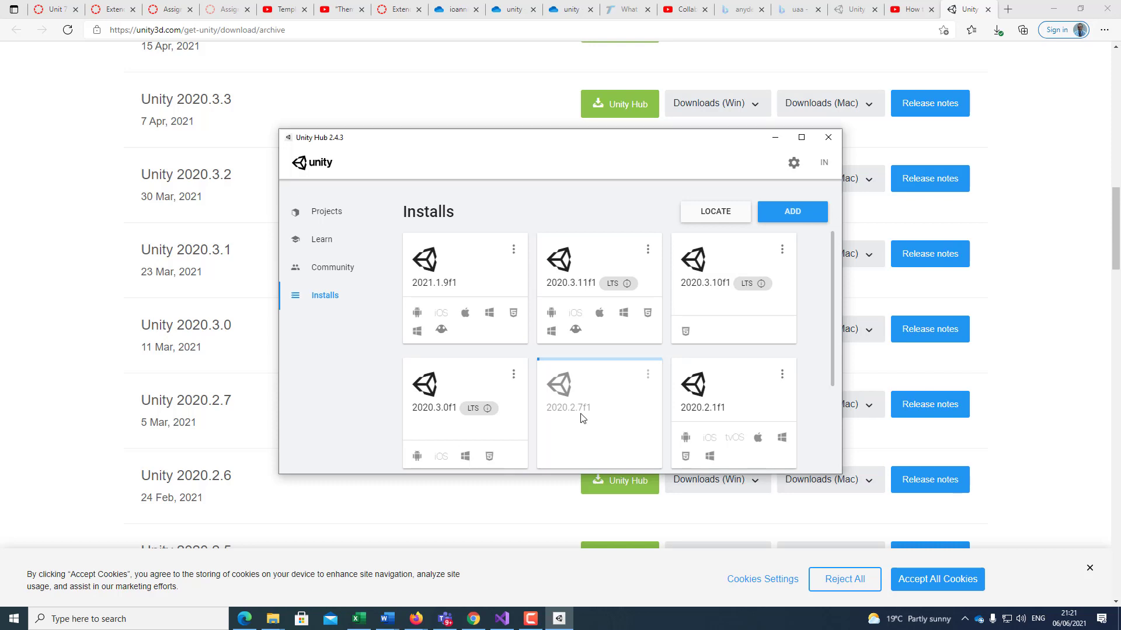
# Set the AnimatedCharacter project's Unity version to 2020.3.0f1 and open it, accepting the upgrade and minimising the browser.
pyautogui.click(322, 213)
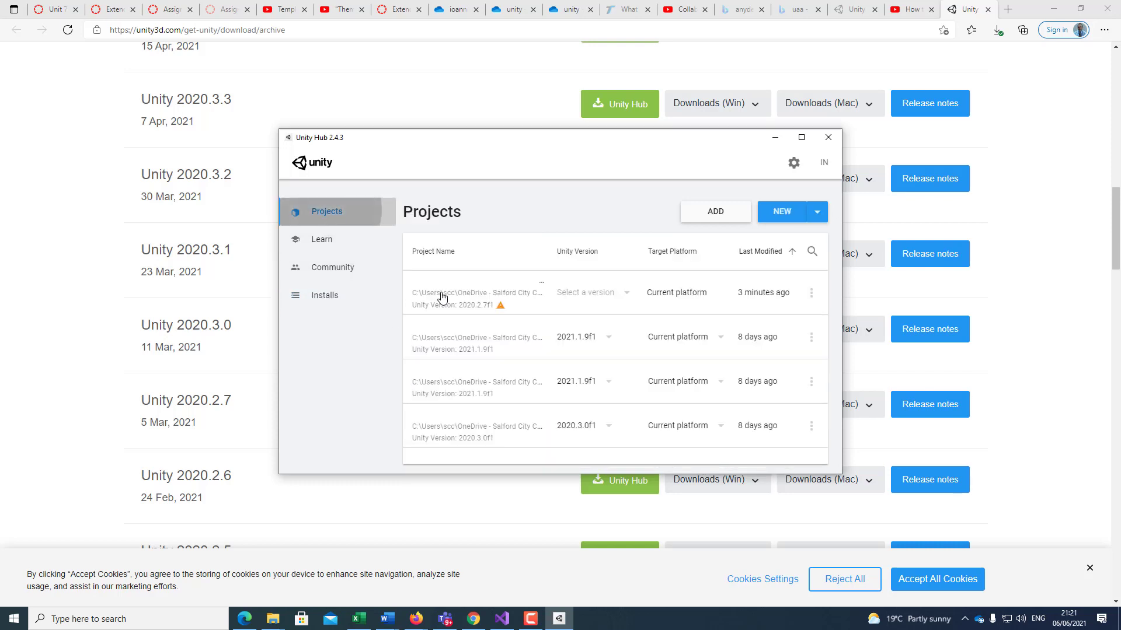
pyautogui.click(623, 296)
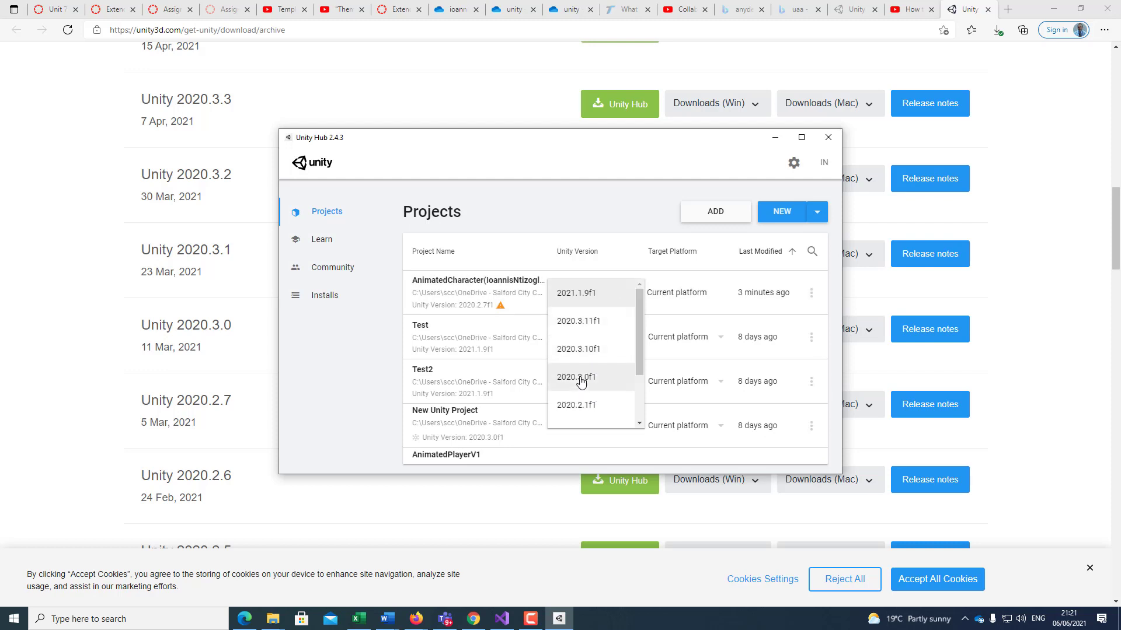
pyautogui.click(578, 378)
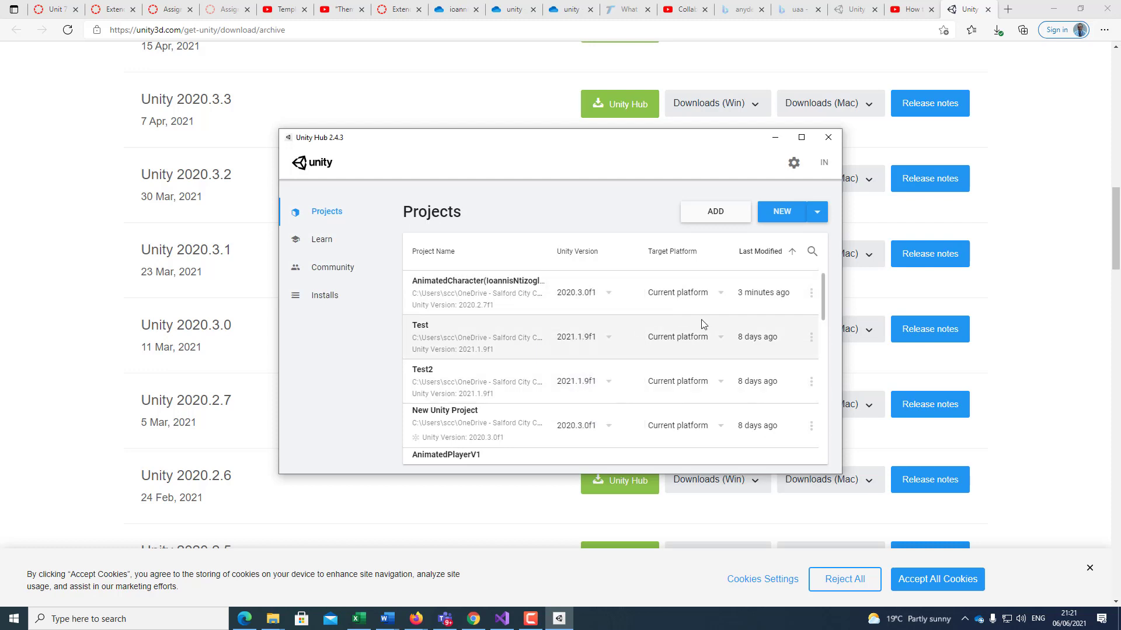
pyautogui.click(464, 297)
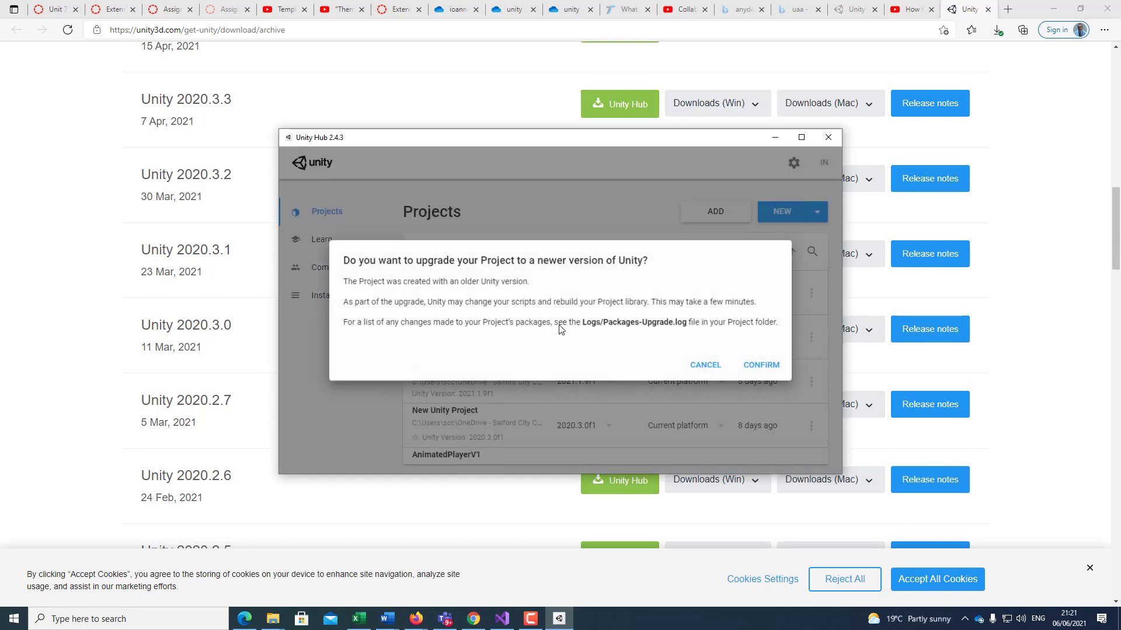
pyautogui.click(759, 367)
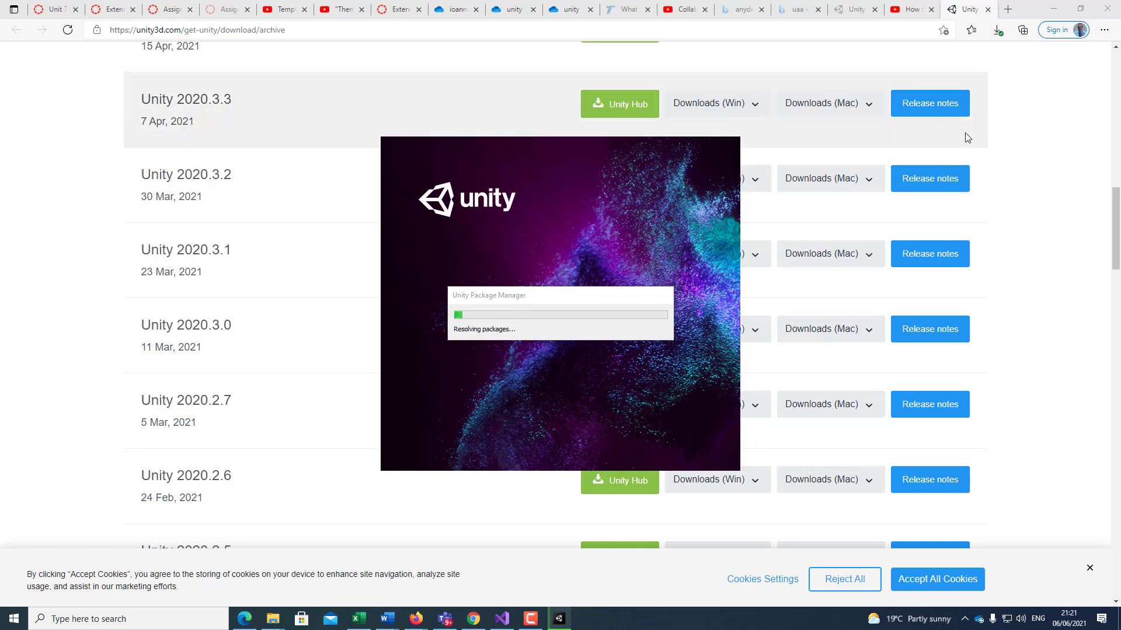
pyautogui.click(1053, 8)
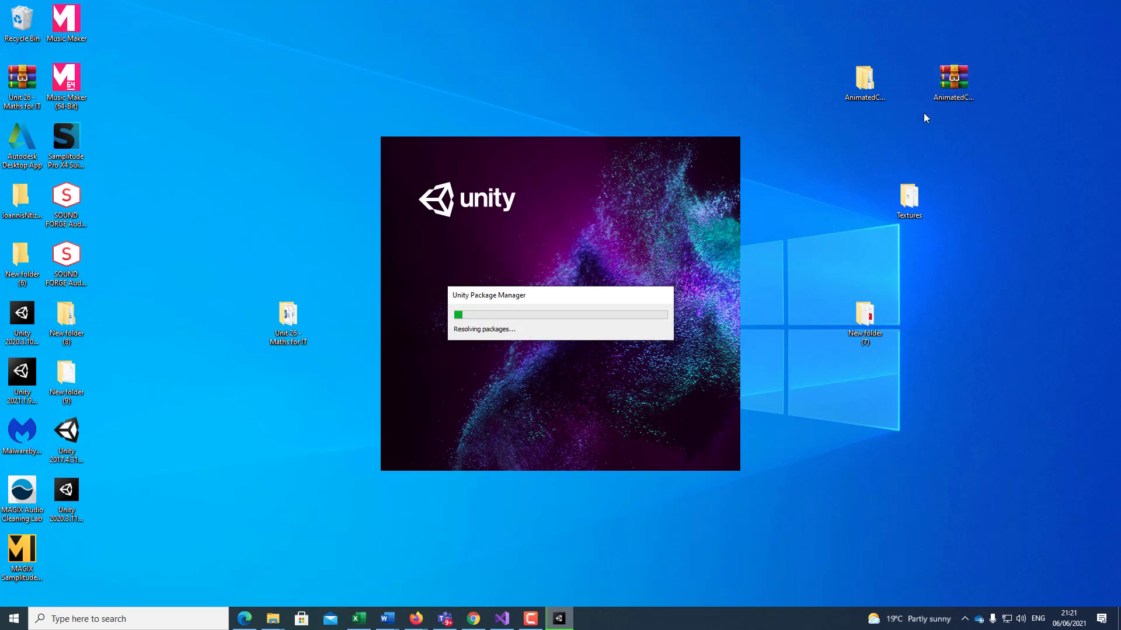
pyautogui.click(864, 79)
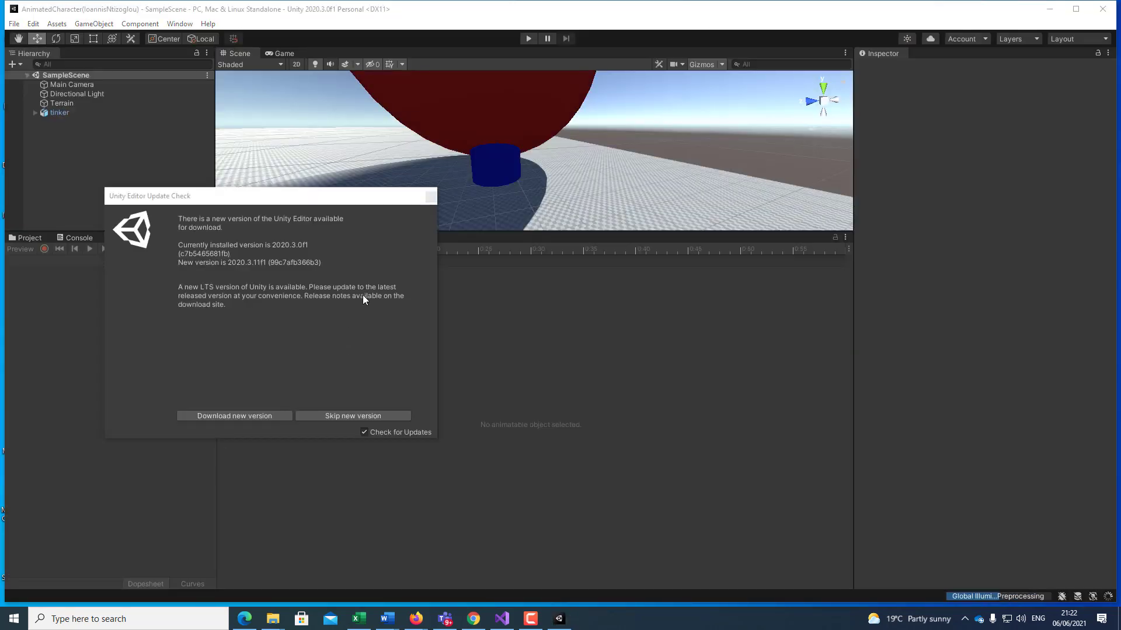
# Skip the offered Unity Editor update and test SampleScene by starting and stopping Play mode.
pyautogui.click(352, 416)
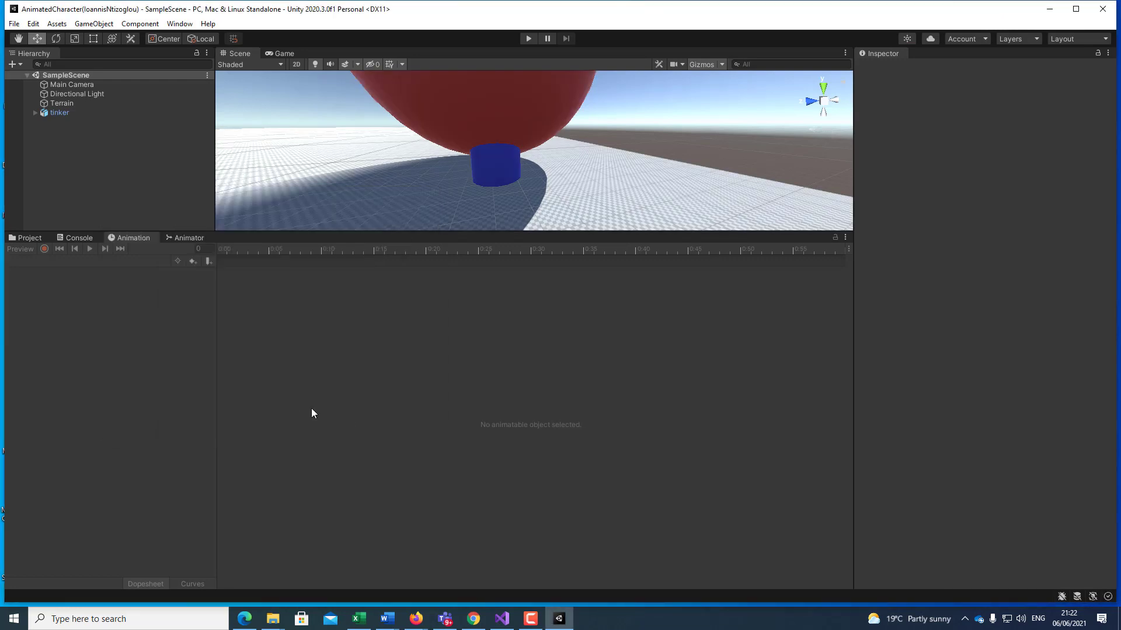
pyautogui.click(527, 38)
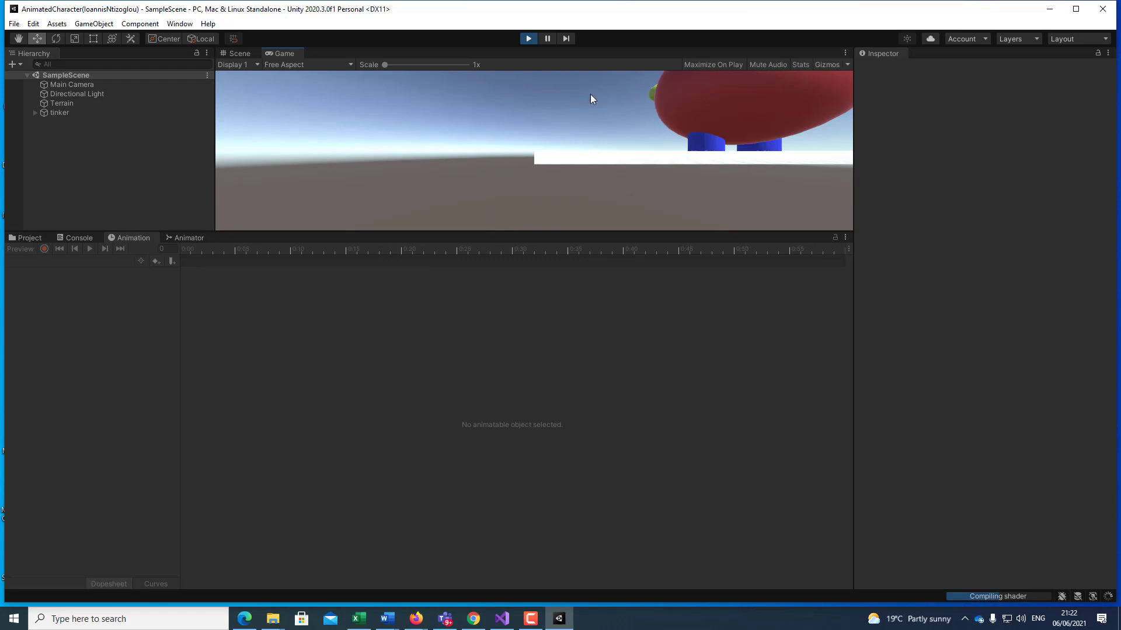
pyautogui.click(527, 39)
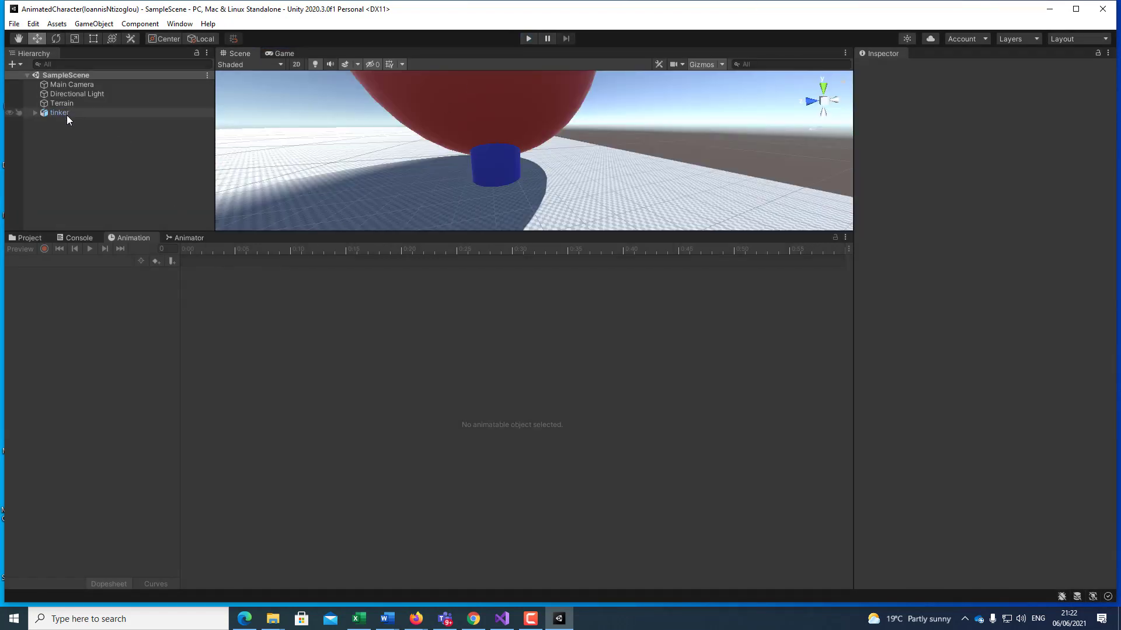